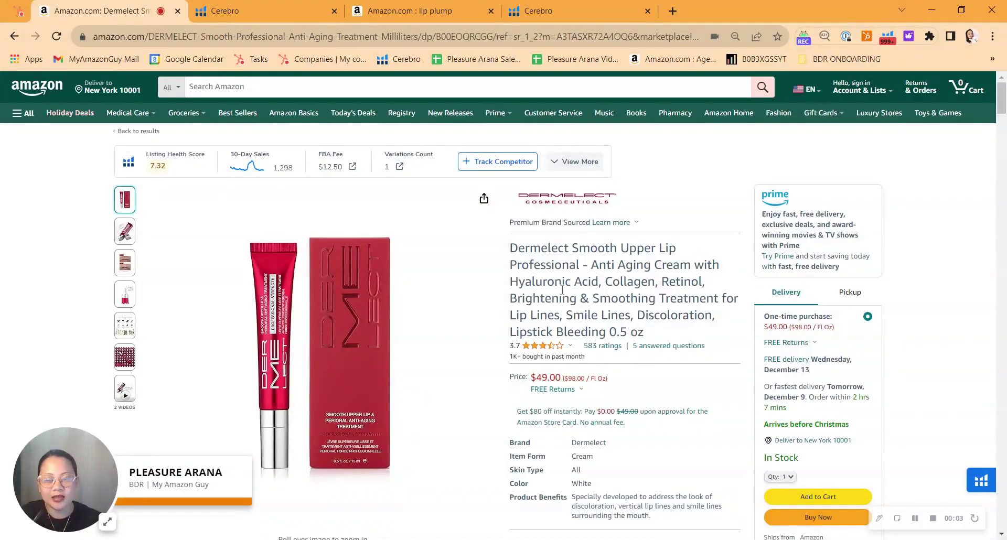
- Check the star rating breakdown on the Dermelect Smooth Upper Lip product listing
scroll(562, 289, "down", 2)
mouse_move(542, 237)
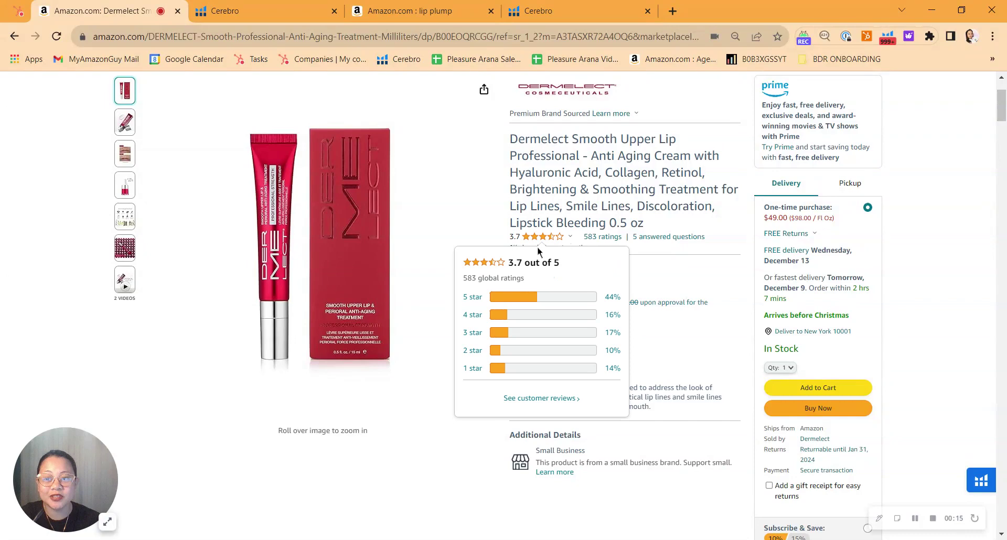
scroll(565, 264, "up", 2)
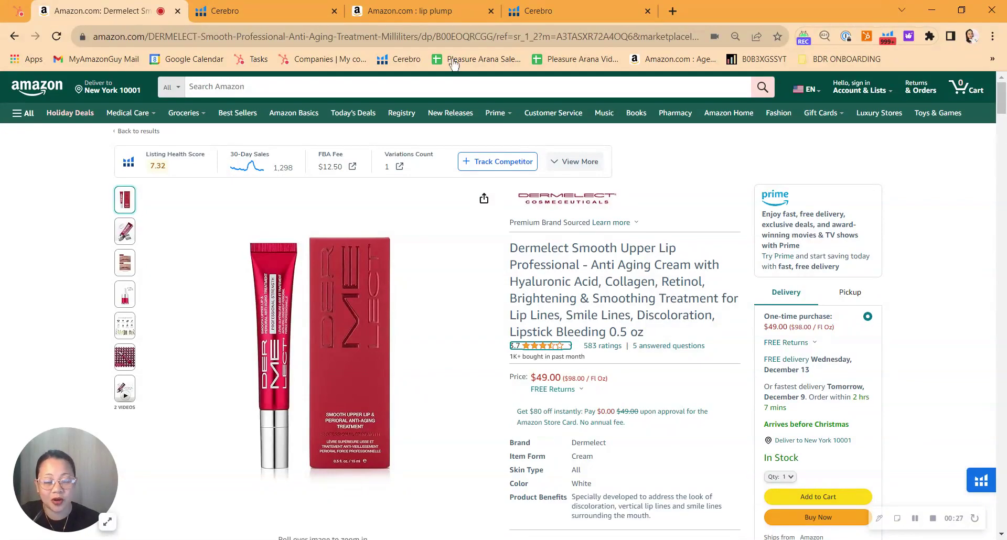
- In the Dermelect Cerebro results, examine the paid and organic keyword counts, including the organic search breakdown
left_click(225, 12)
scroll(744, 464, "up", 15)
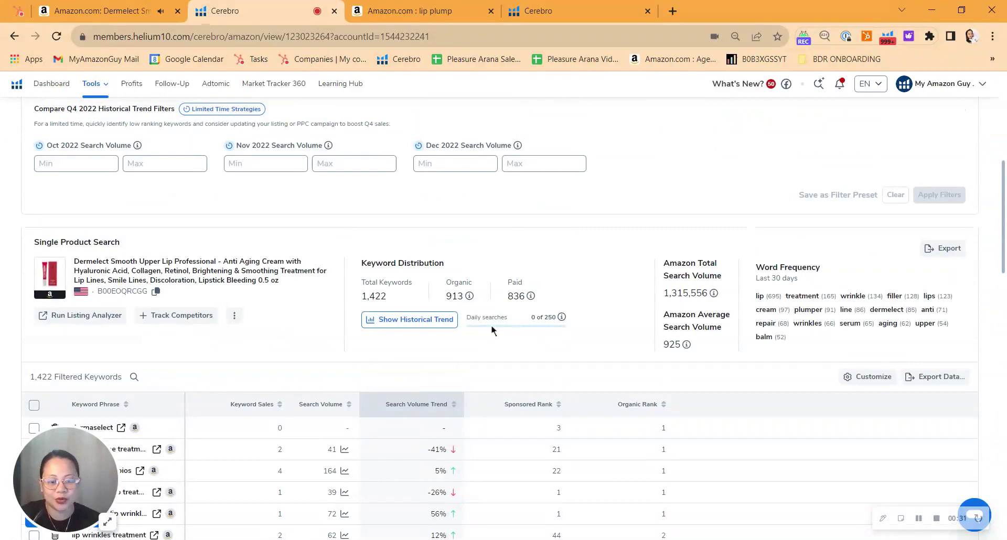
left_click_drag(508, 297, 523, 296)
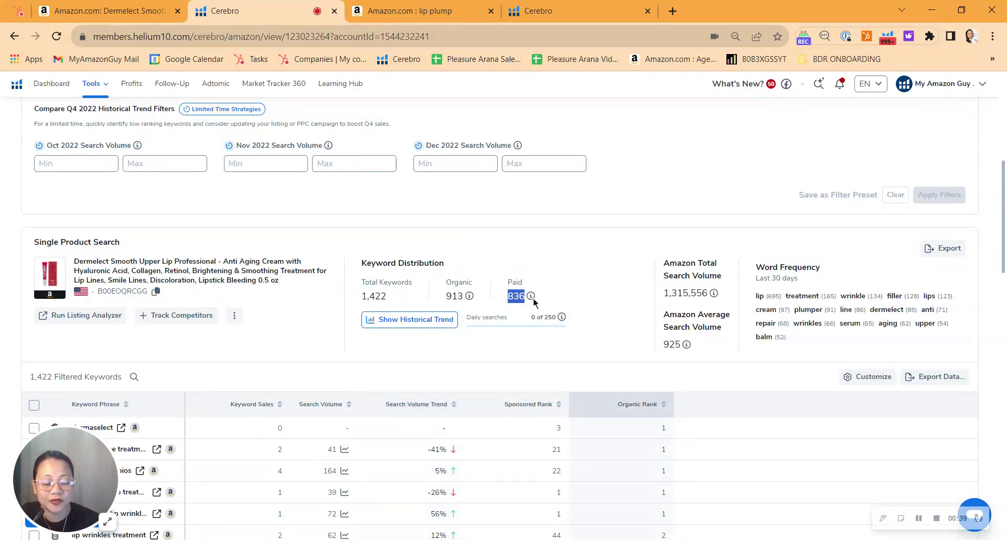
left_click(449, 299)
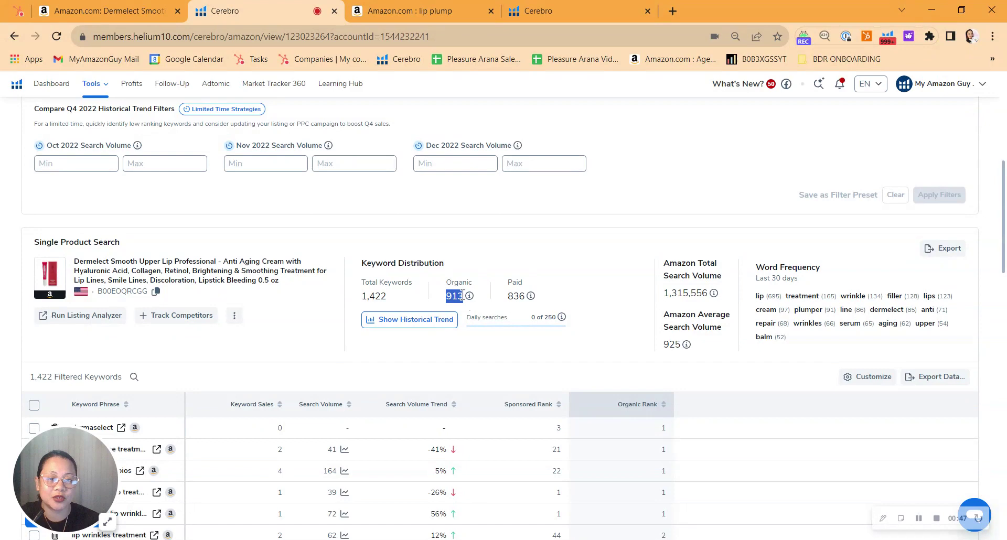
mouse_move(470, 297)
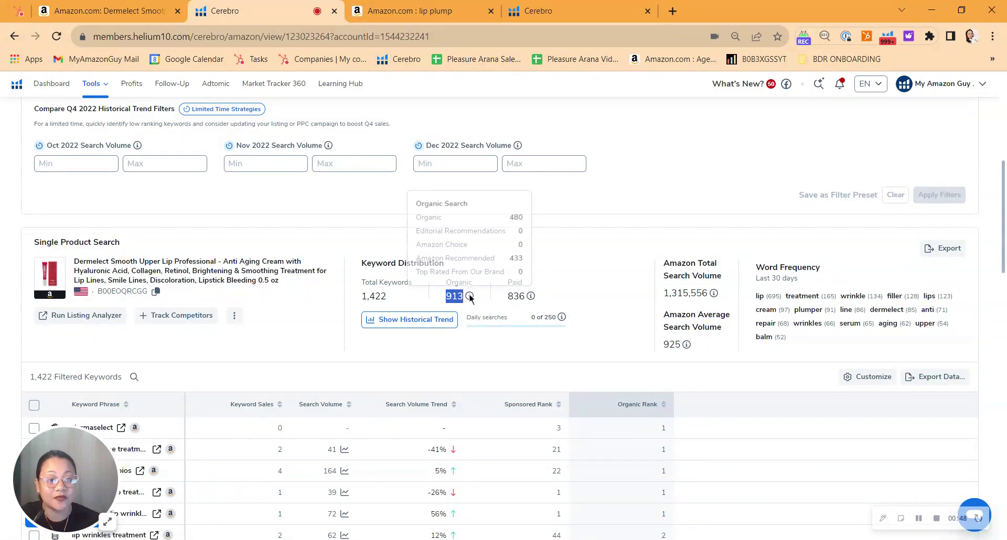
- In the IMAGE Skincare competitor's Cerebro results, examine the product details and the paid and organic keyword counts
left_click(527, 6)
scroll(570, 274, "down", 2)
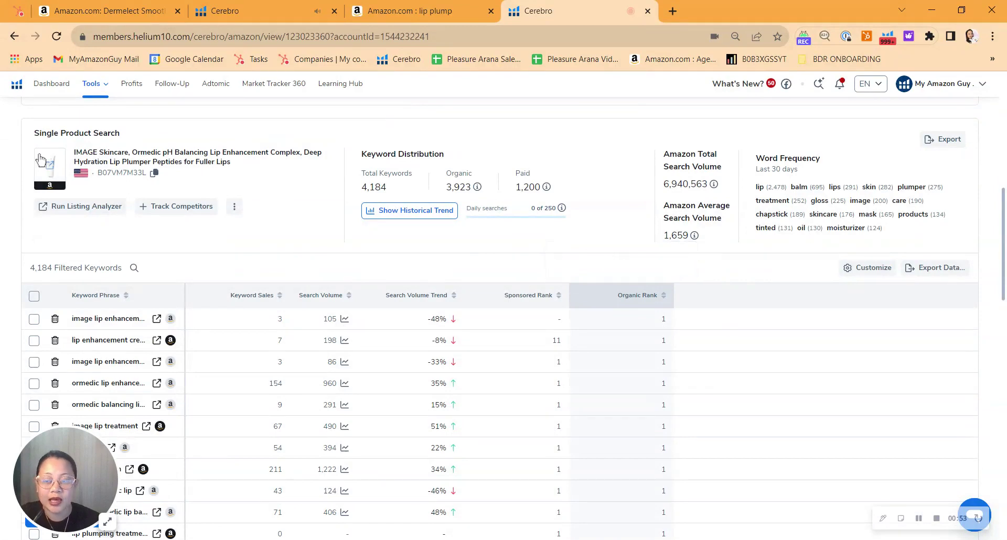
mouse_move(44, 163)
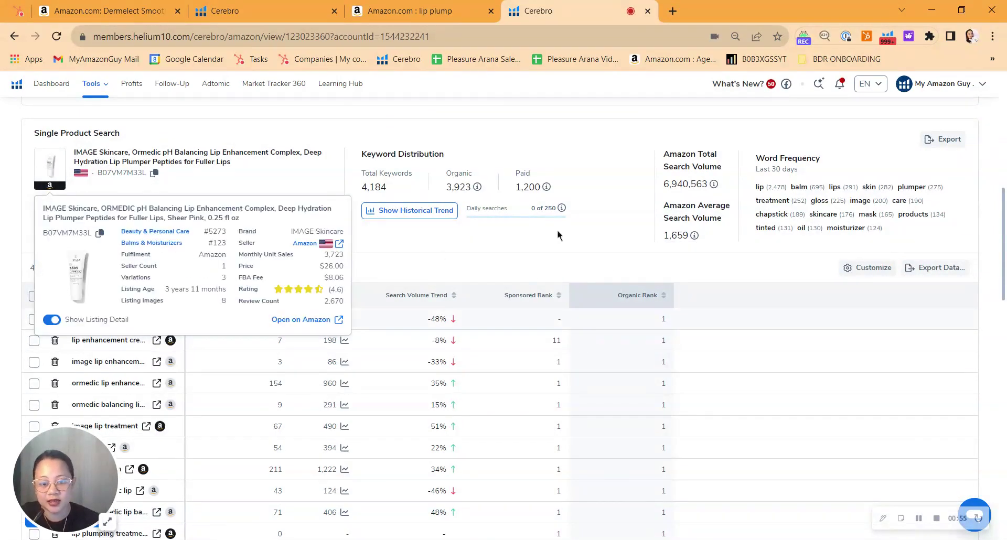
left_click_drag(515, 181, 540, 208)
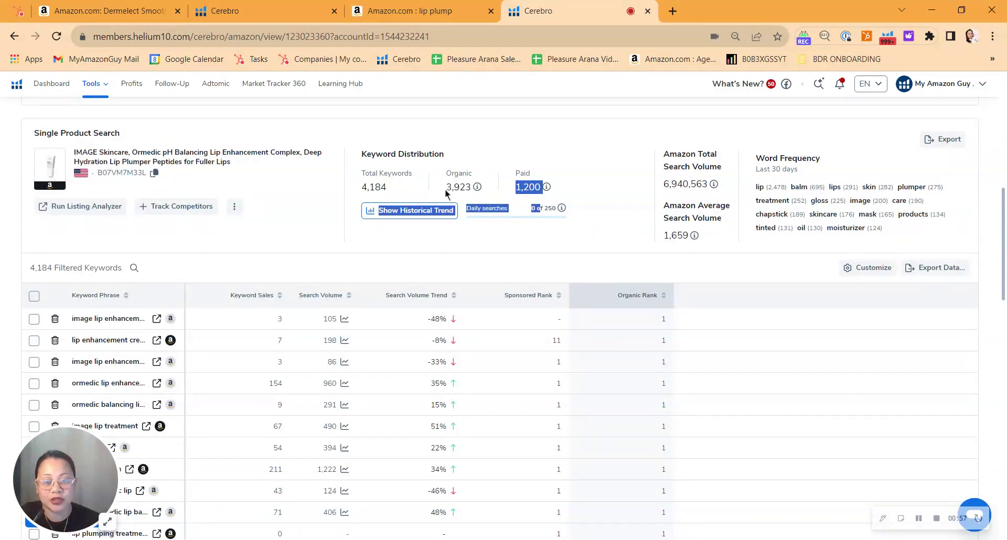
left_click_drag(446, 189, 468, 190)
mouse_move(475, 193)
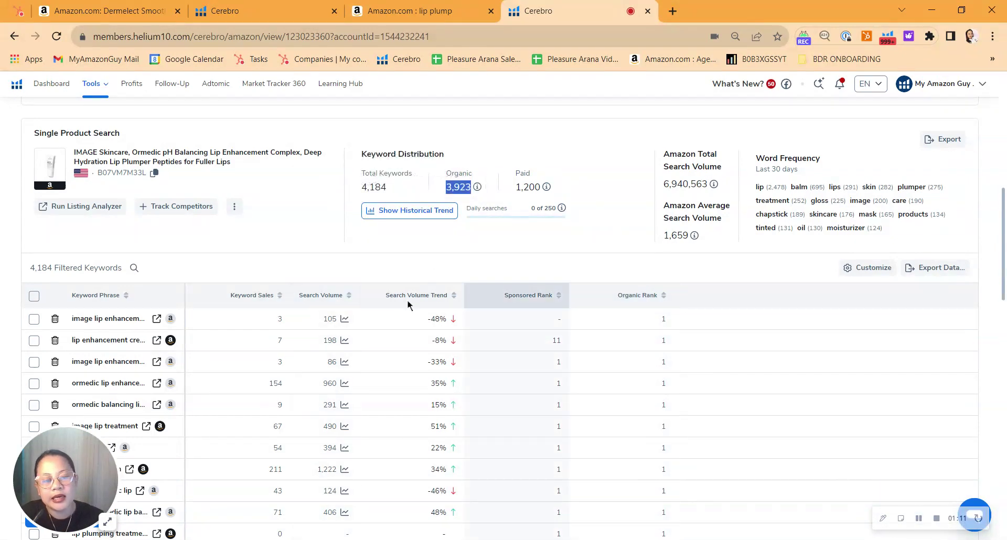
- Return to the Dermelect Cerebro results and sort the keyword table by search volume, highest first
left_click(220, 11)
scroll(532, 314, "down", 4)
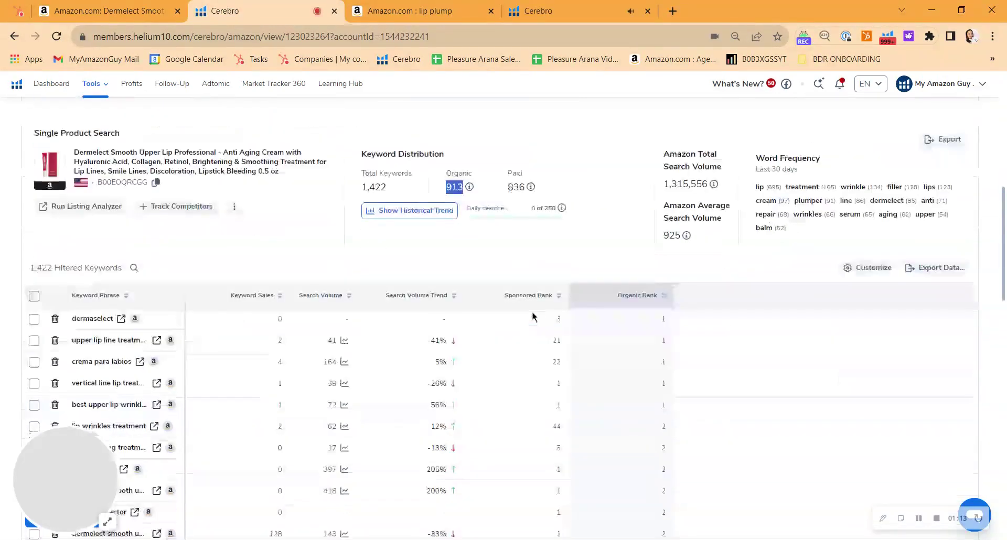
scroll(525, 263, "down", 2)
scroll(367, 157, "up", 2)
left_click(321, 186)
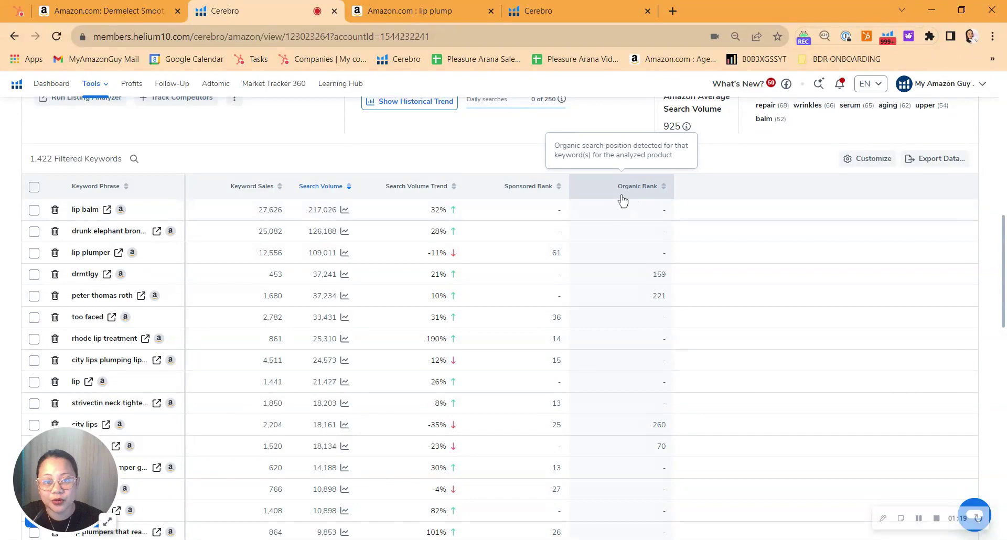
- Review the sponsored ranks of the first page of Dermelect keywords
scroll(561, 270, "down", 10)
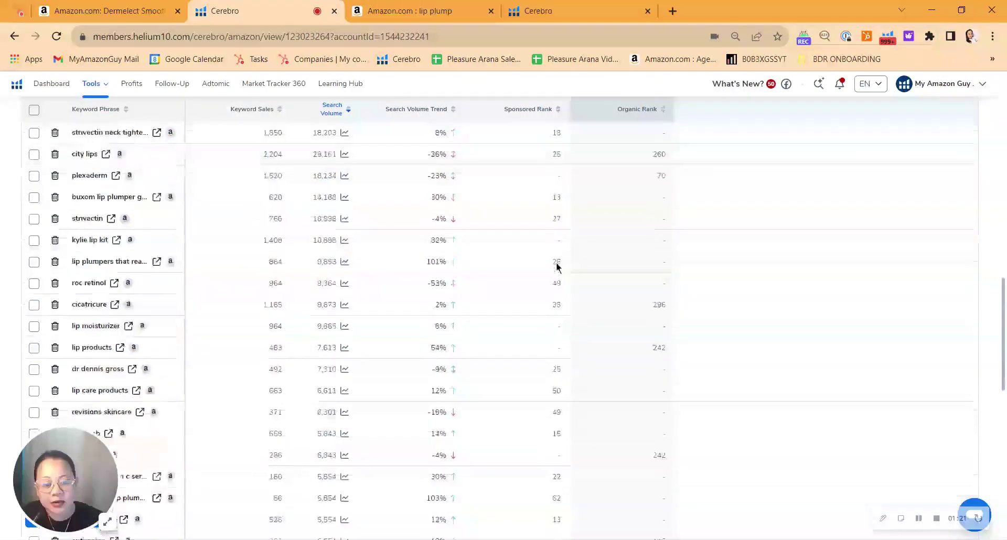
scroll(557, 267, "down", 5)
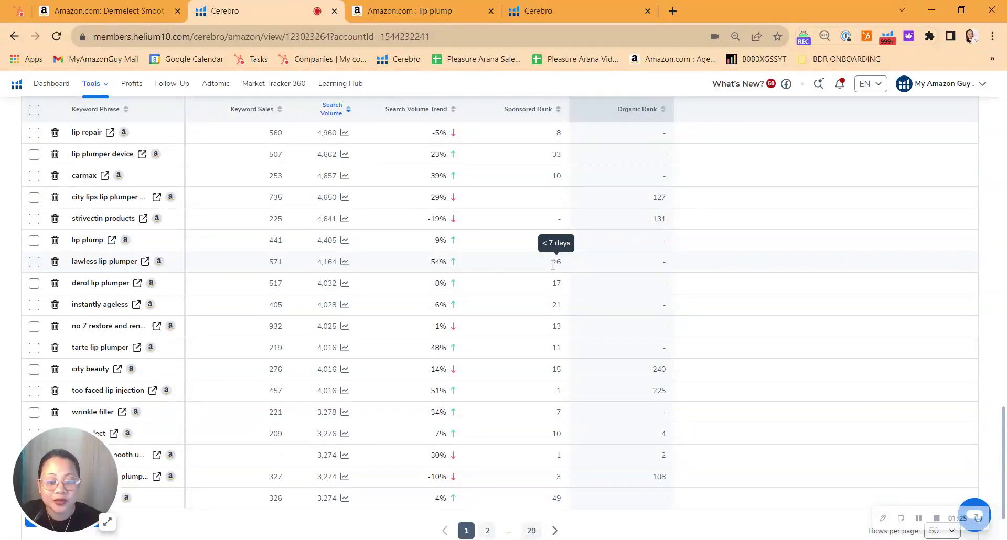
scroll(544, 285, "up", 15)
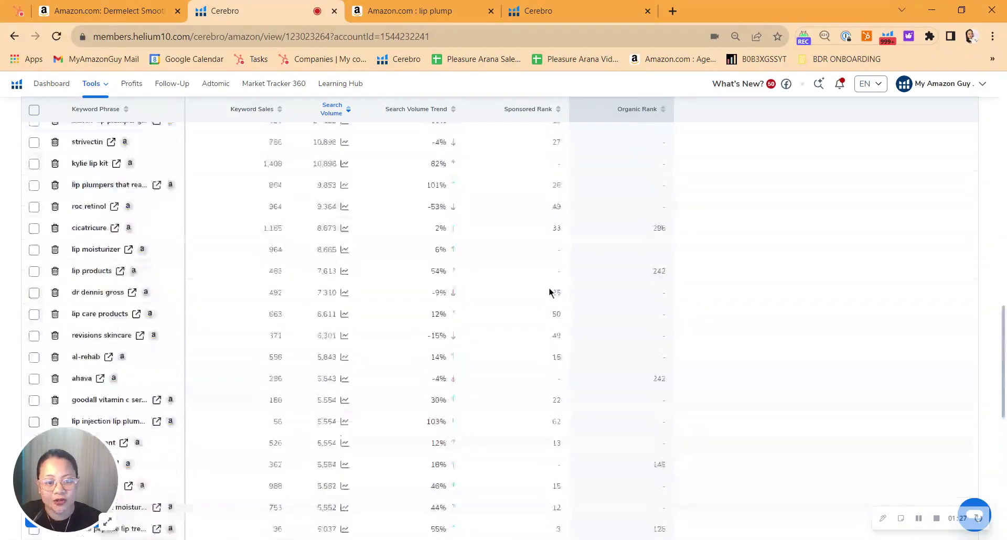
scroll(562, 303, "up", 4)
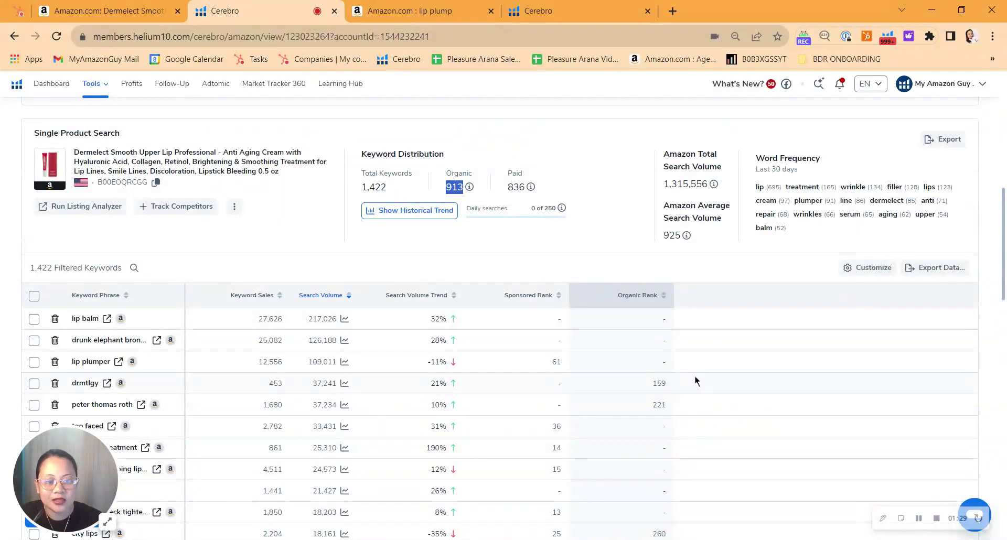
scroll(670, 342, "up", 7)
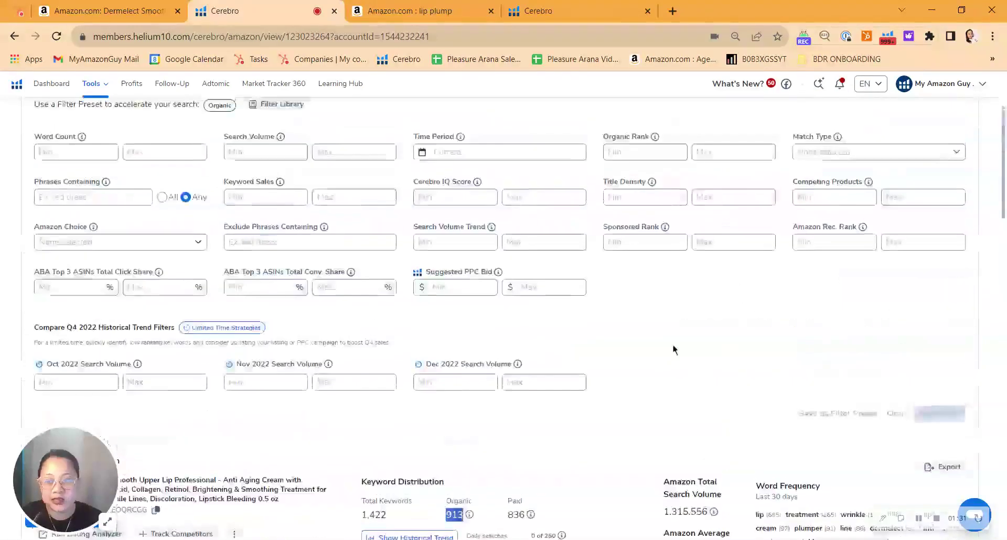
- Examine the organic ranks down the Dermelect keyword list, including the branded "dermelect smooth" phrase near the end of the page
scroll(672, 355, "down", 14)
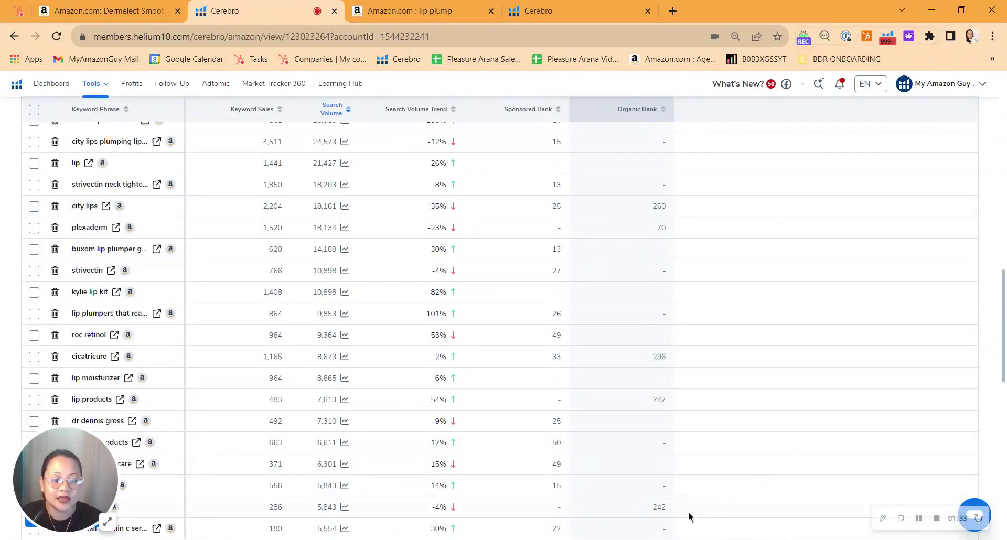
scroll(656, 446, "down", 10)
scroll(662, 433, "down", 2)
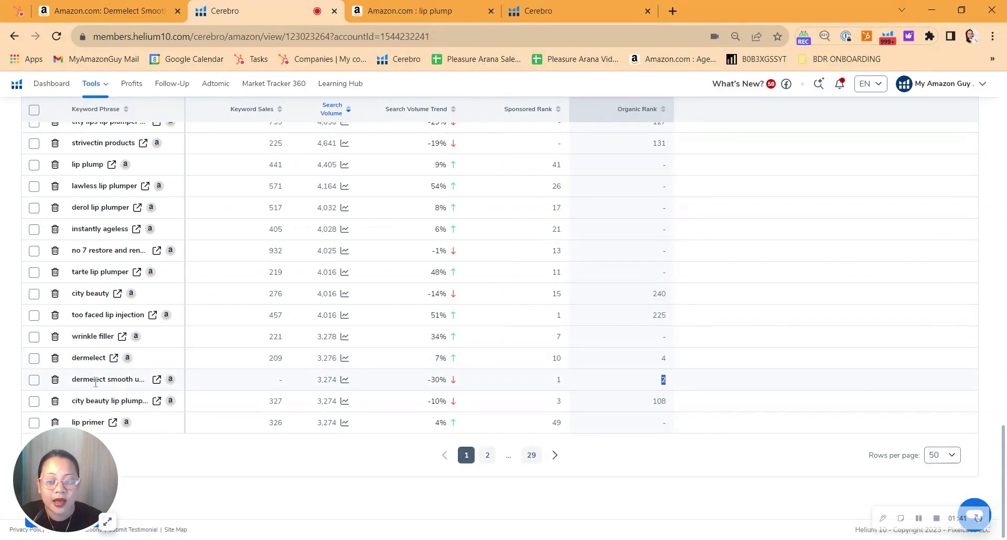
mouse_move(101, 382)
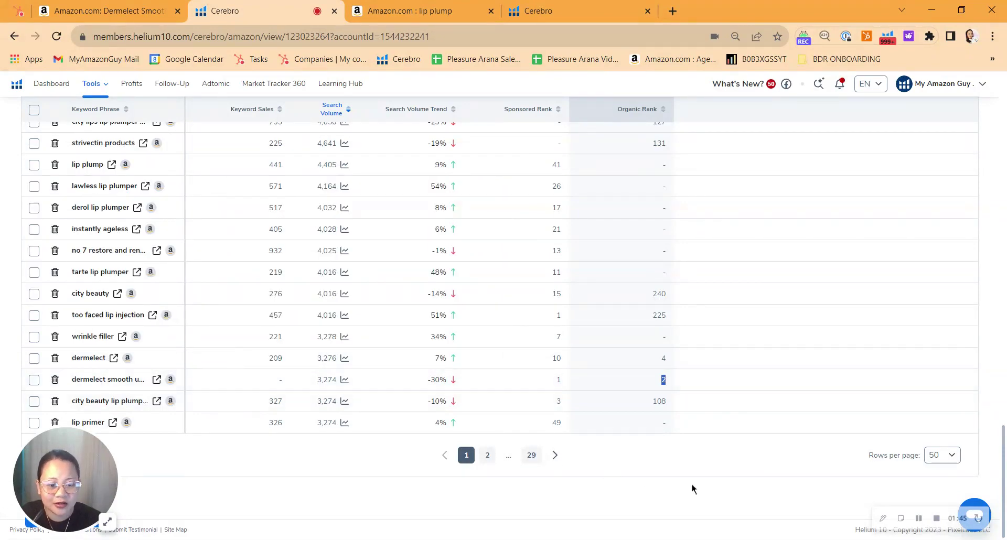
- Go back to the highest-volume keywords and check which ones have an organic rank, through the end of the page
scroll(666, 398, "up", 12)
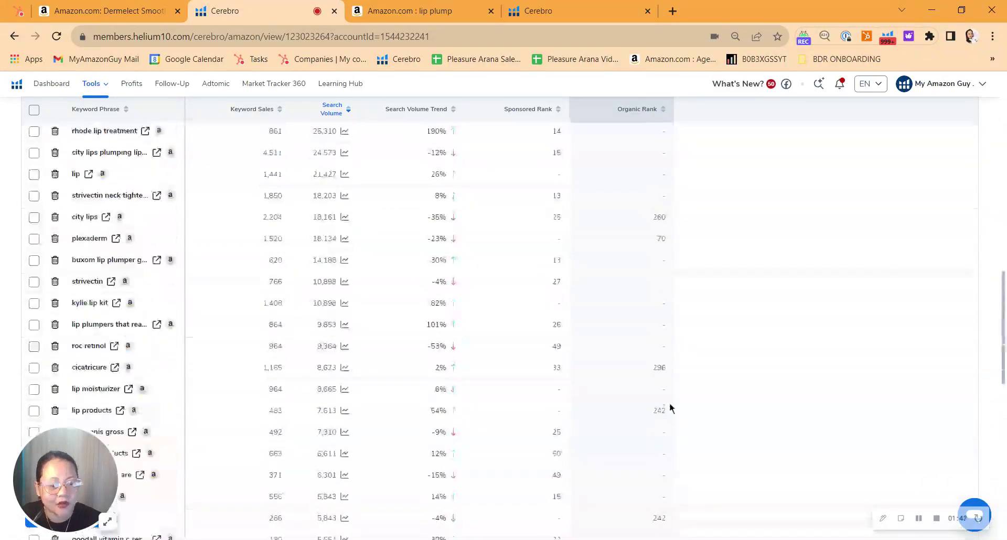
scroll(676, 354, "up", 2)
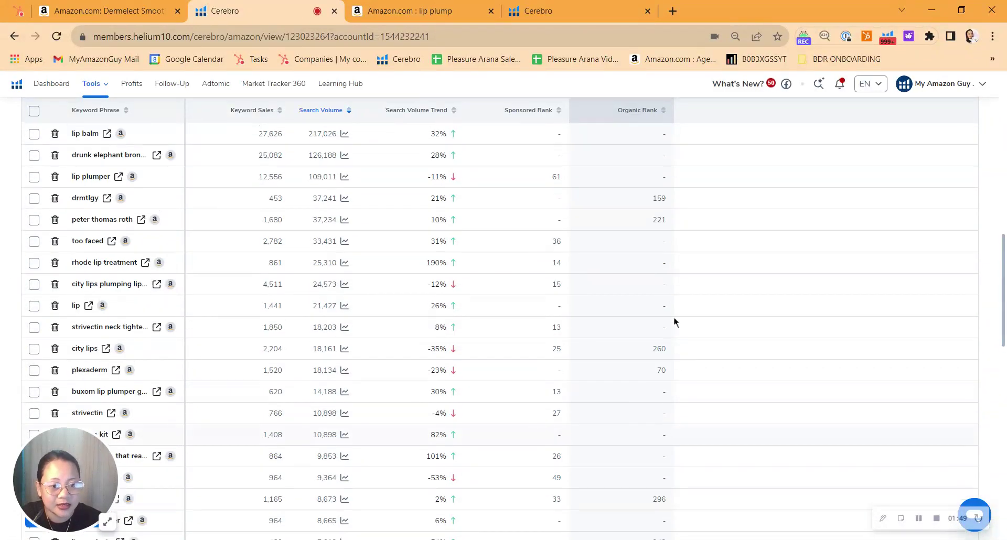
scroll(666, 314, "up", 4)
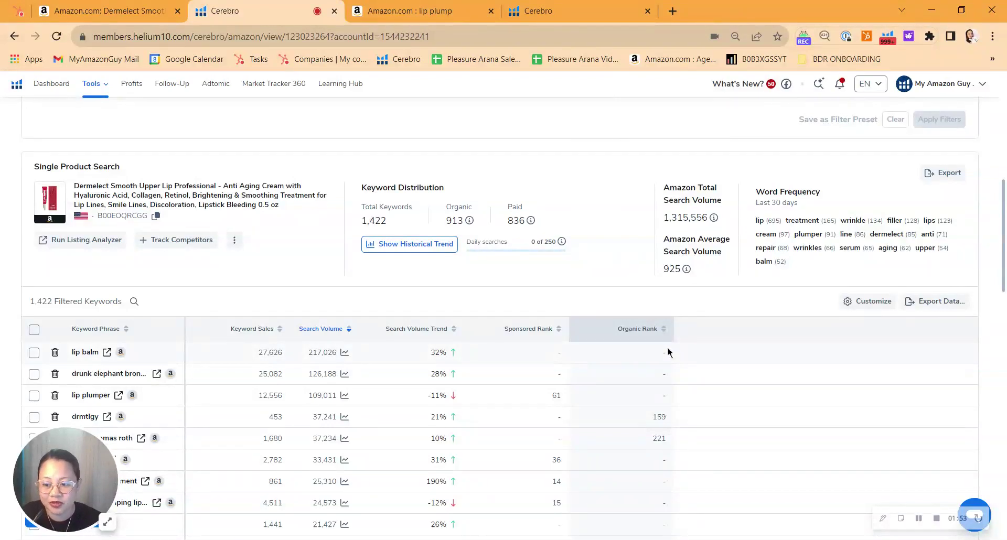
scroll(660, 341, "down", 4)
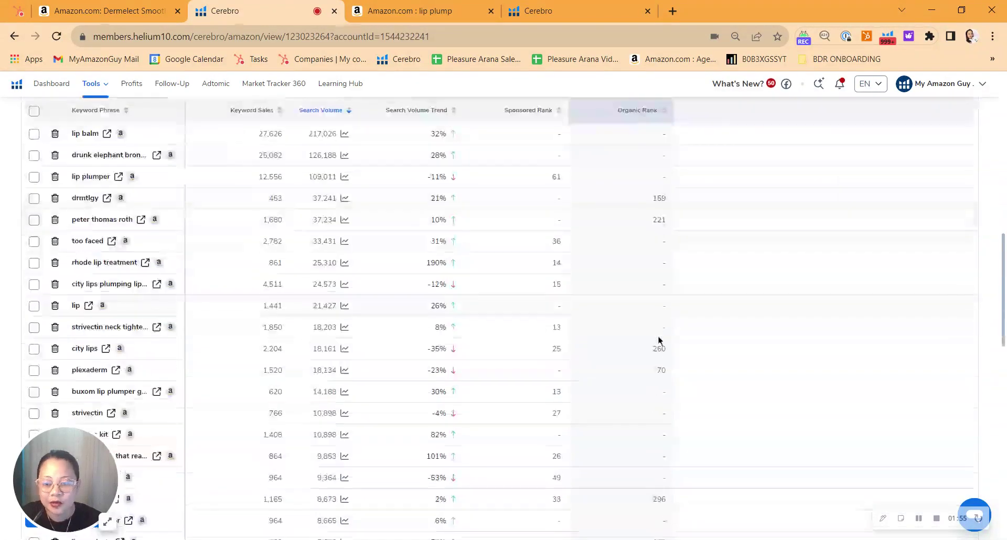
scroll(650, 331, "down", 2)
scroll(648, 329, "down", 2)
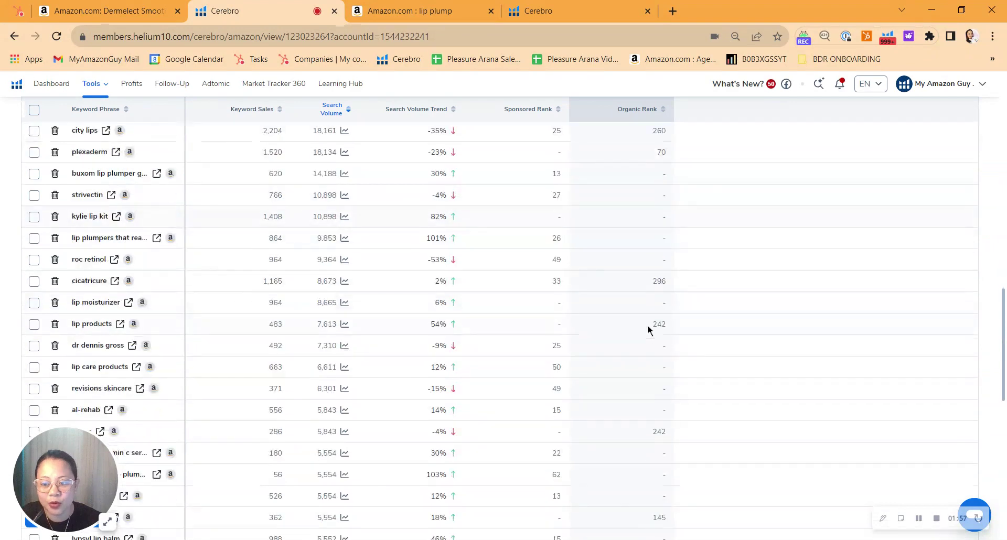
scroll(649, 332, "down", 3)
scroll(649, 332, "down", 3)
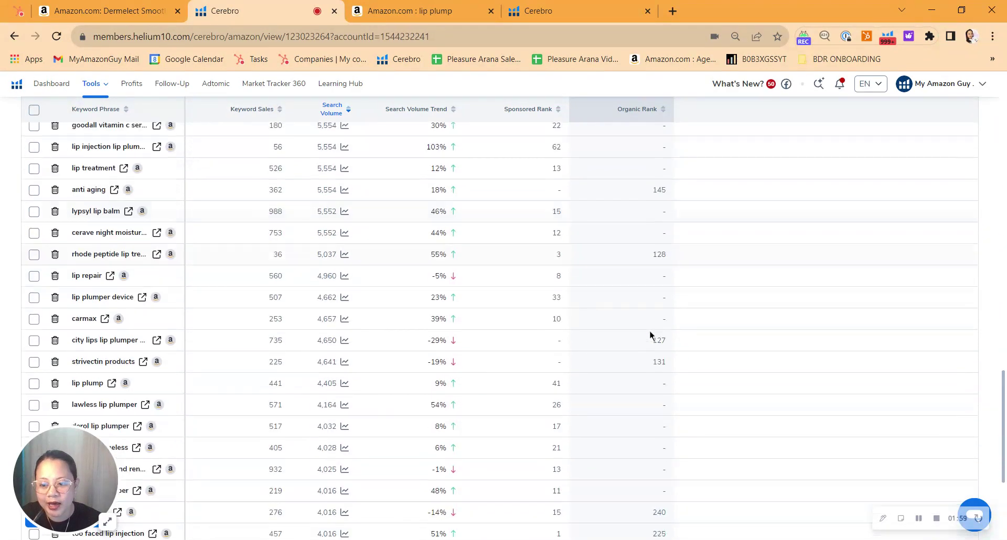
scroll(650, 334, "down", 5)
- Filter the Dermelect keywords to phrases containing "plump"
scroll(525, 328, "up", 20)
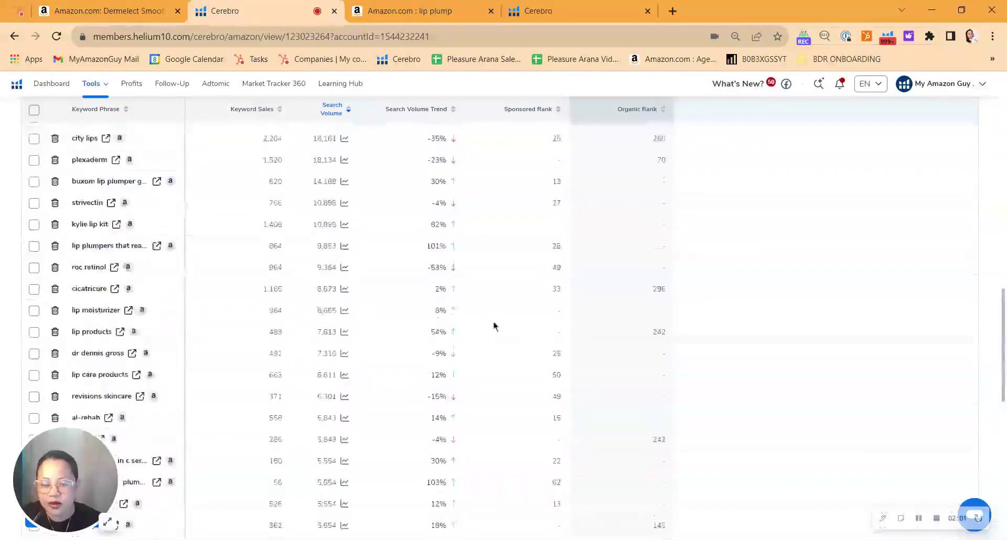
scroll(267, 241, "up", 4)
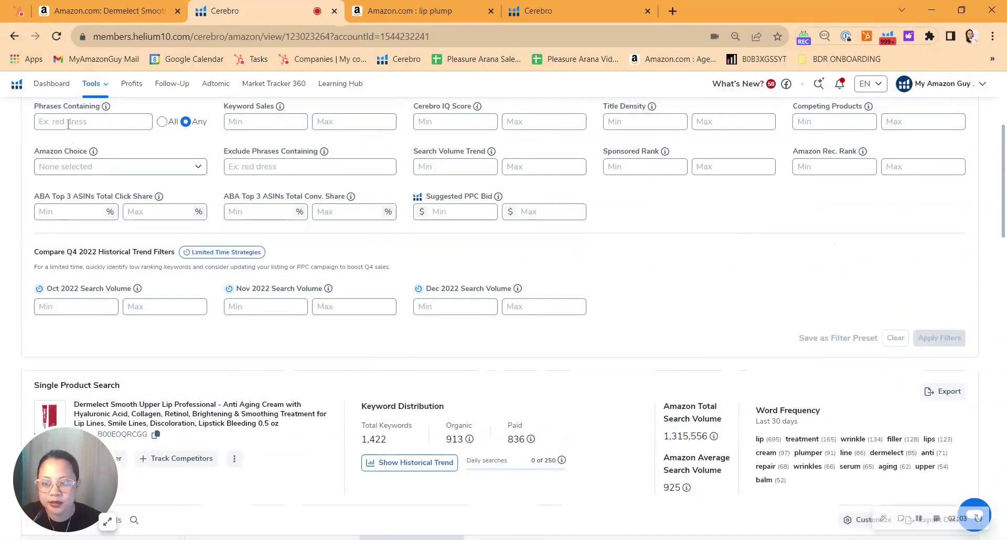
left_click(73, 108)
type("plump")
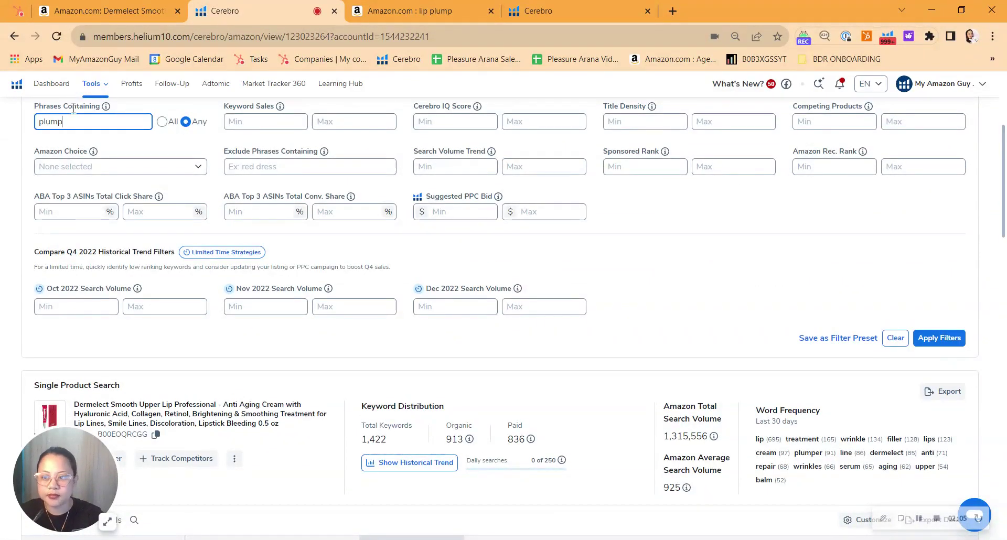
key("Return")
scroll(400, 441, "down", 4)
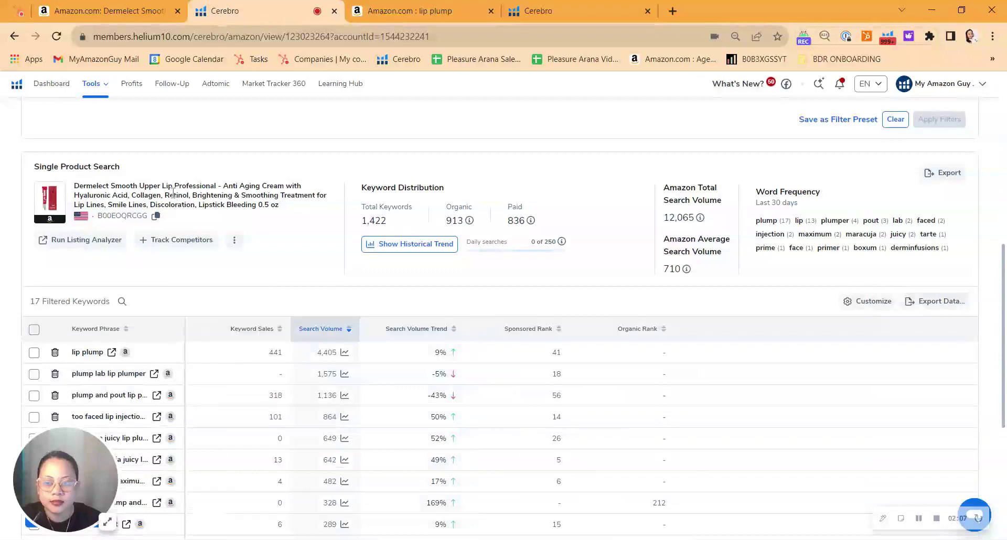
- Check the search volume and sponsored rank of the keyword "lip plump"
scroll(173, 193, "down", 2)
left_click_drag(308, 247, 337, 247)
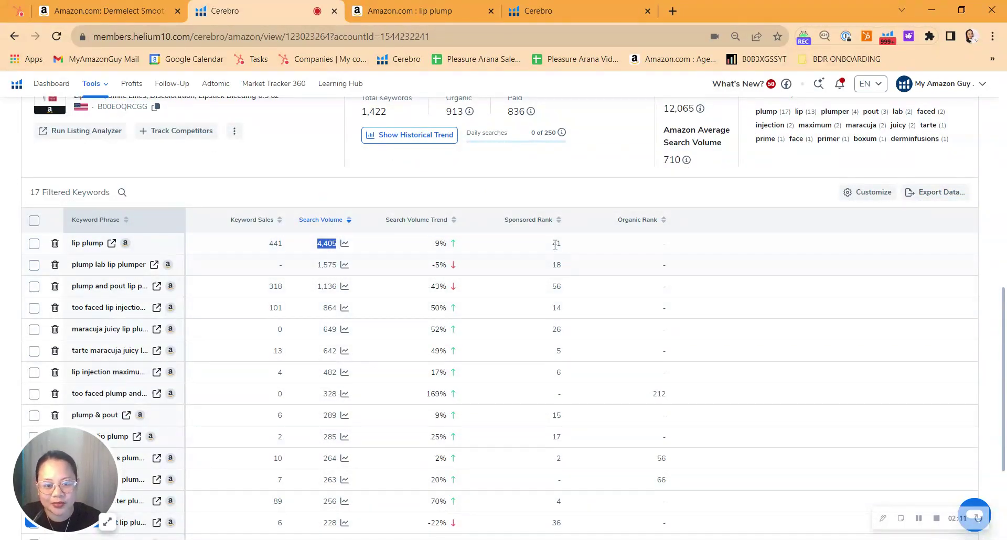
left_click_drag(552, 245, 561, 245)
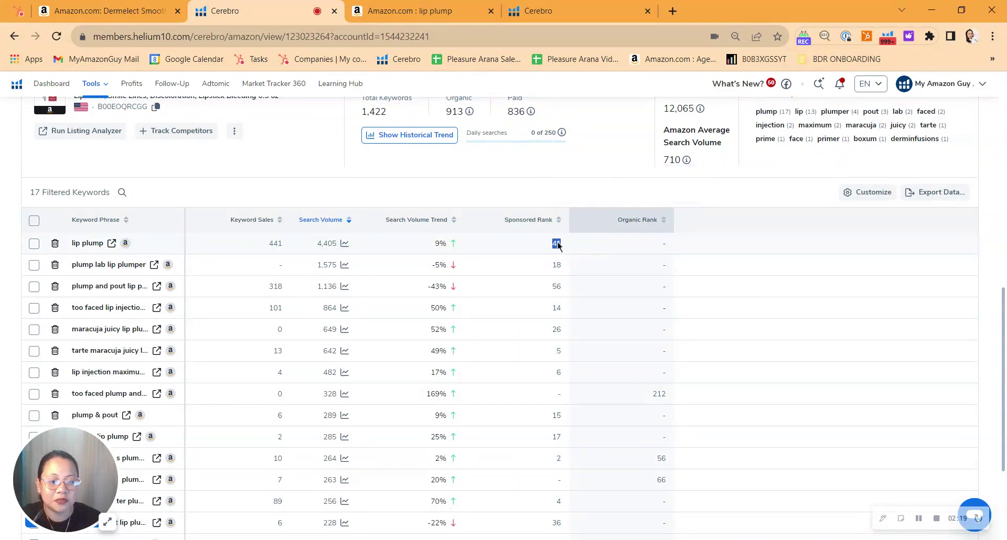
mouse_move(557, 236)
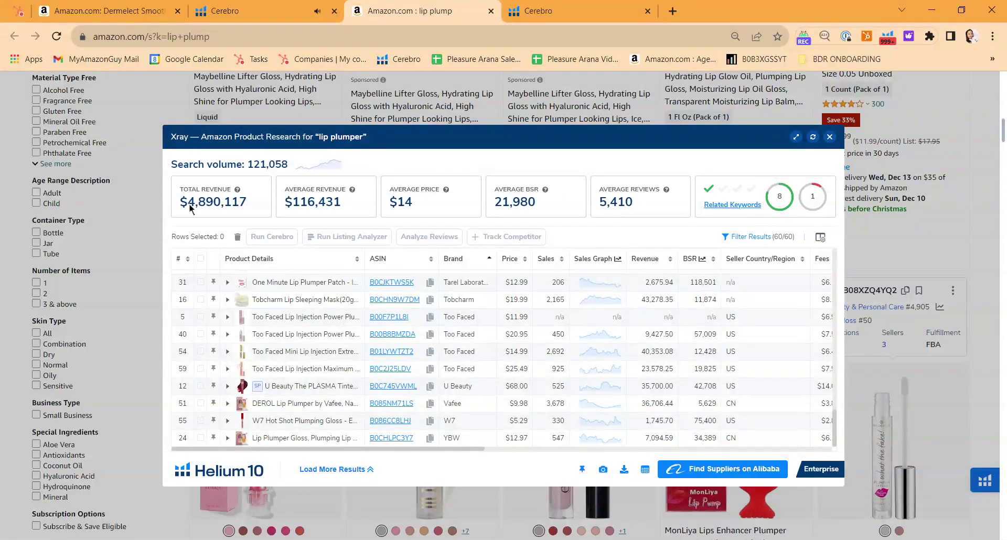
- In the Xray research for "lip plumper" on Amazon, check the total revenue and sort the products by brand in descending order
left_click_drag(188, 204, 252, 206)
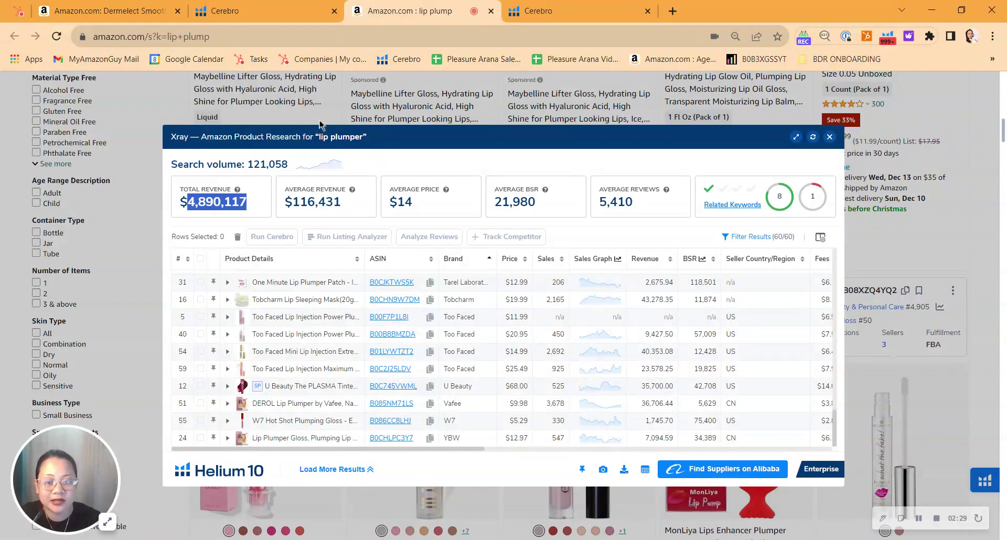
left_click(459, 260)
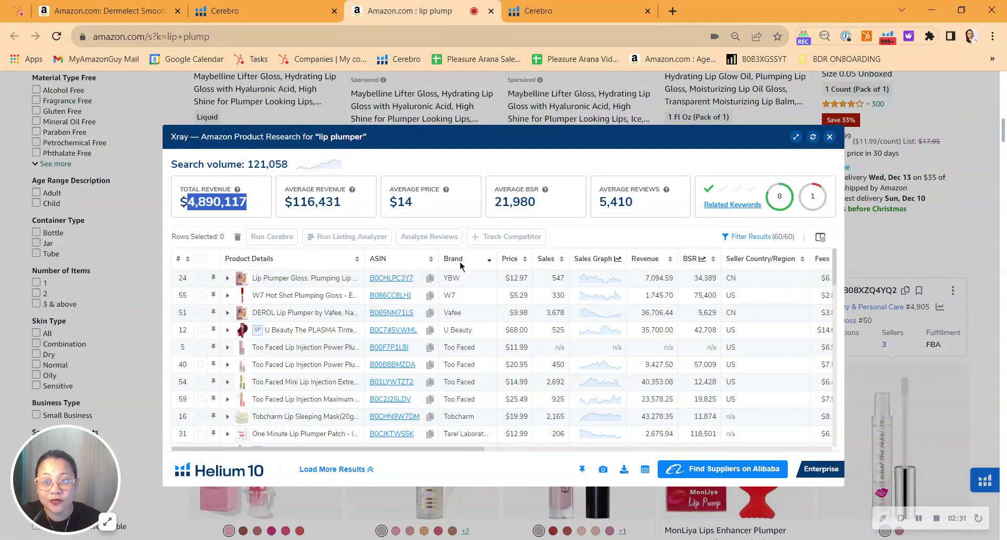
- Look through the lip plumper products by brand, and compare the competitor's keyword distribution with the Dermelect listing's sales data
scroll(469, 282, "down", 2)
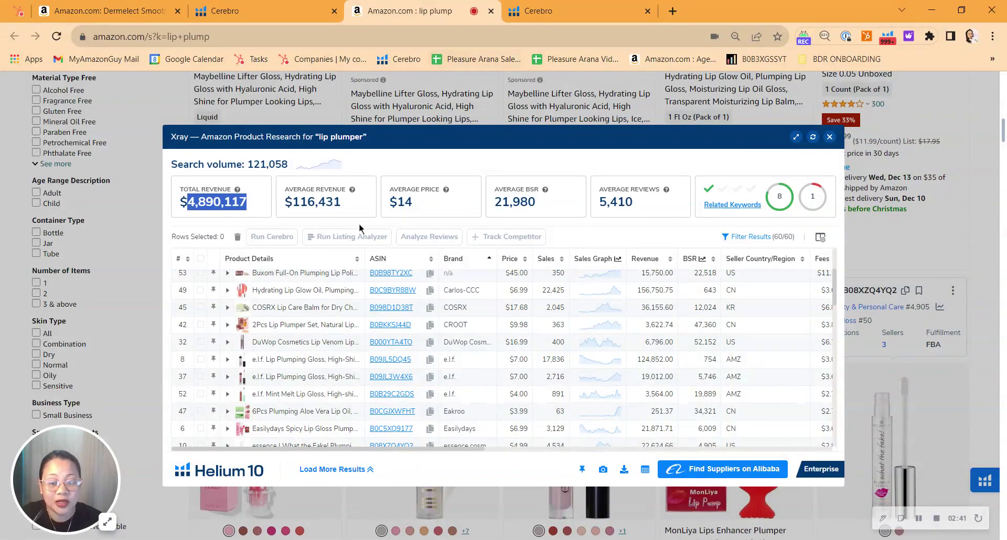
left_click(528, 15)
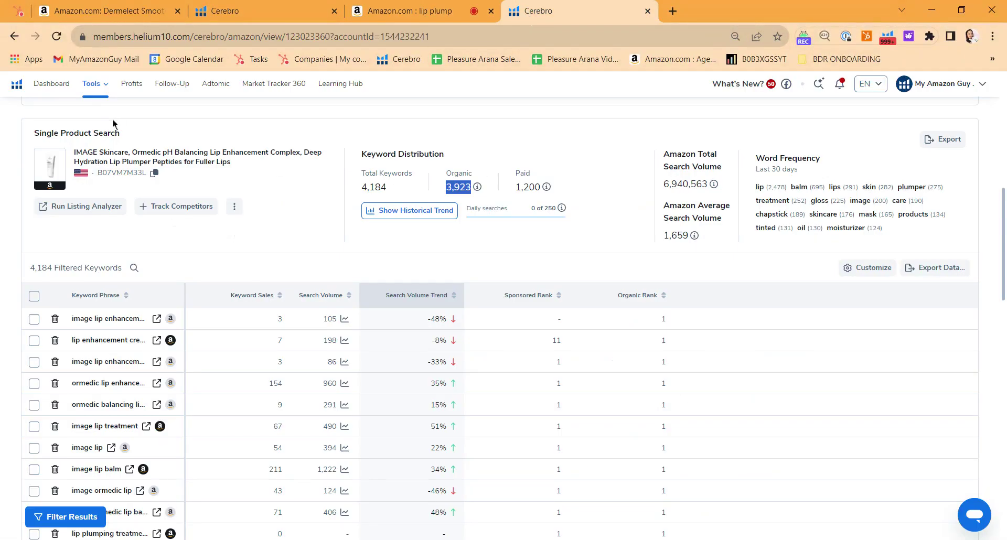
mouse_move(60, 168)
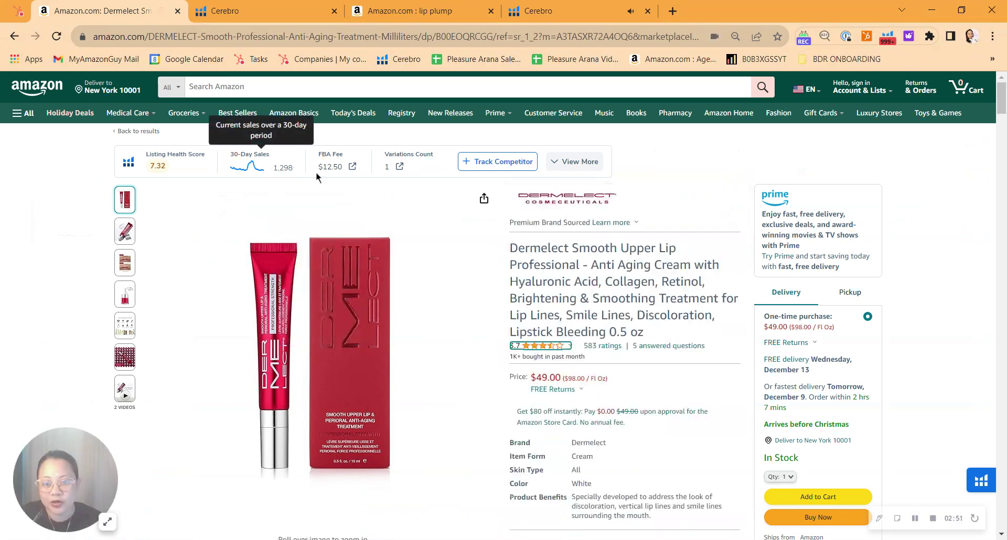
key("ctrl+4")
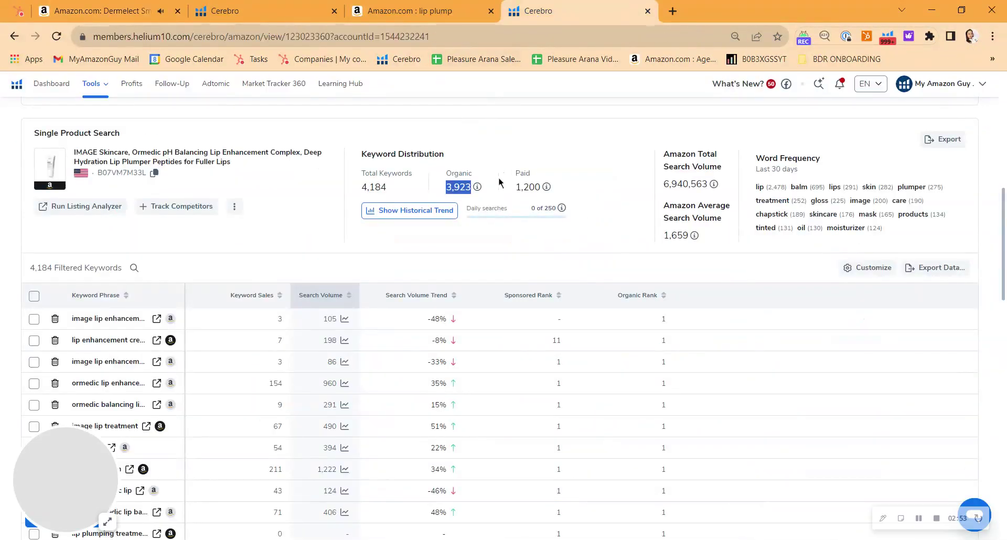
key("ctrl+2")
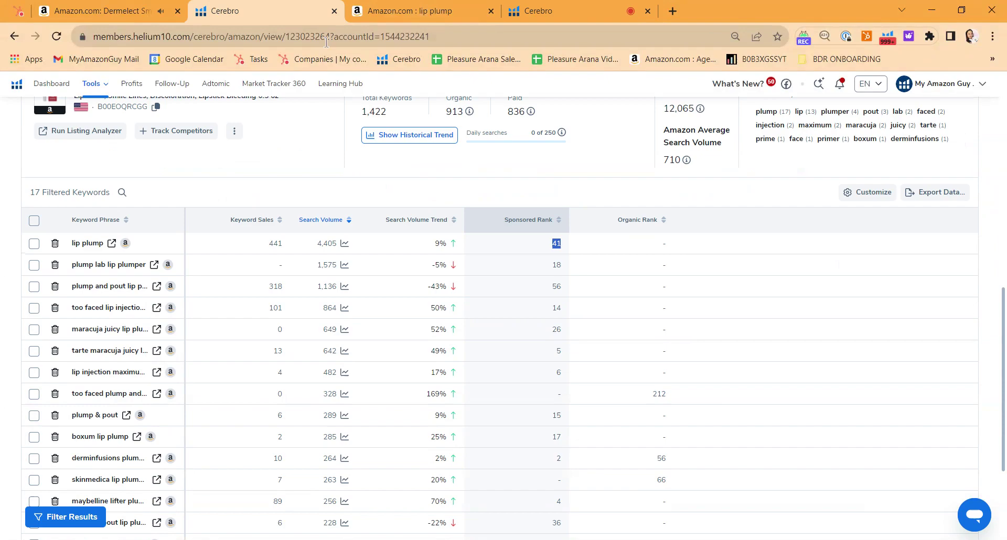
- Clear the "plump" phrase filter from the Dermelect keywords and glance at the competitor's keyword distribution
scroll(355, 257, "up", 2)
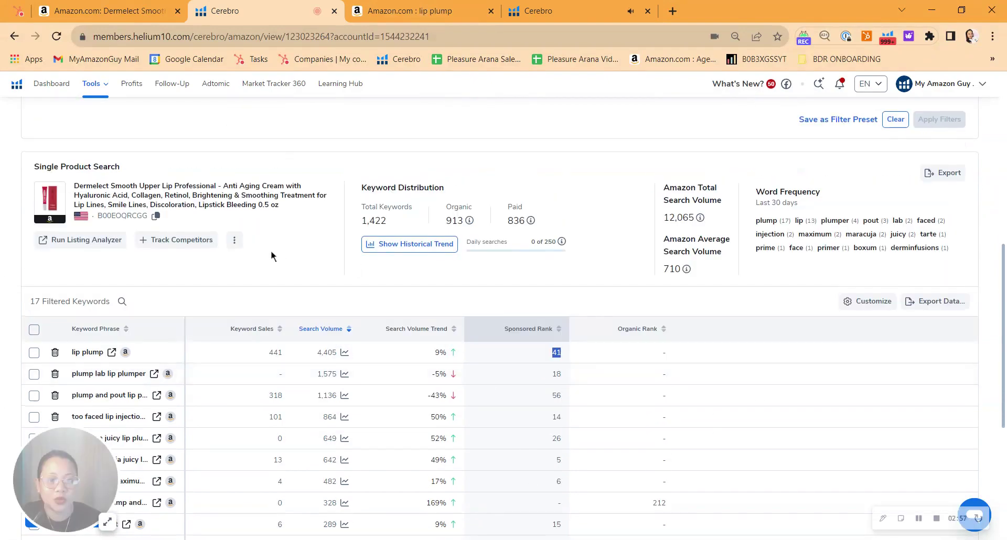
scroll(151, 225, "down", 5)
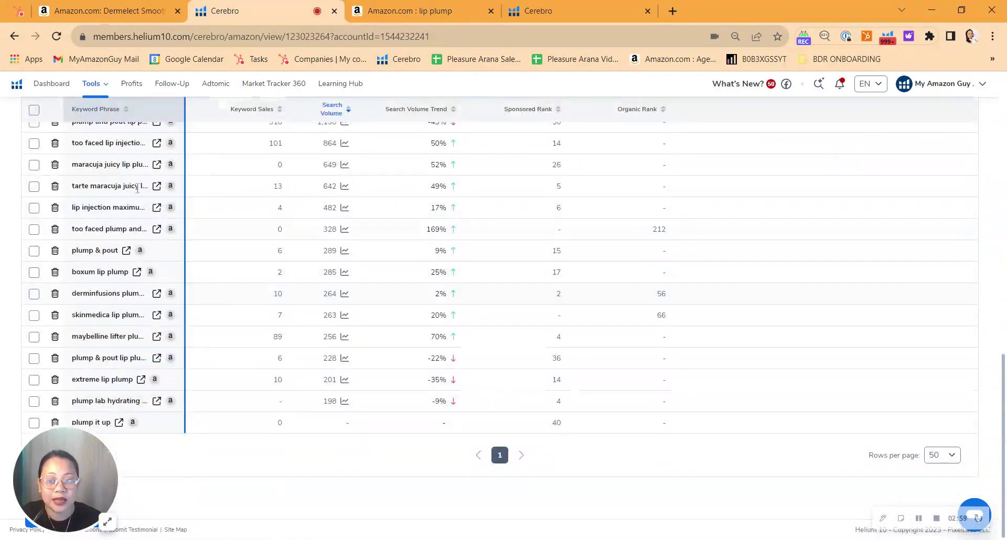
scroll(137, 188, "up", 5)
left_click(894, 176)
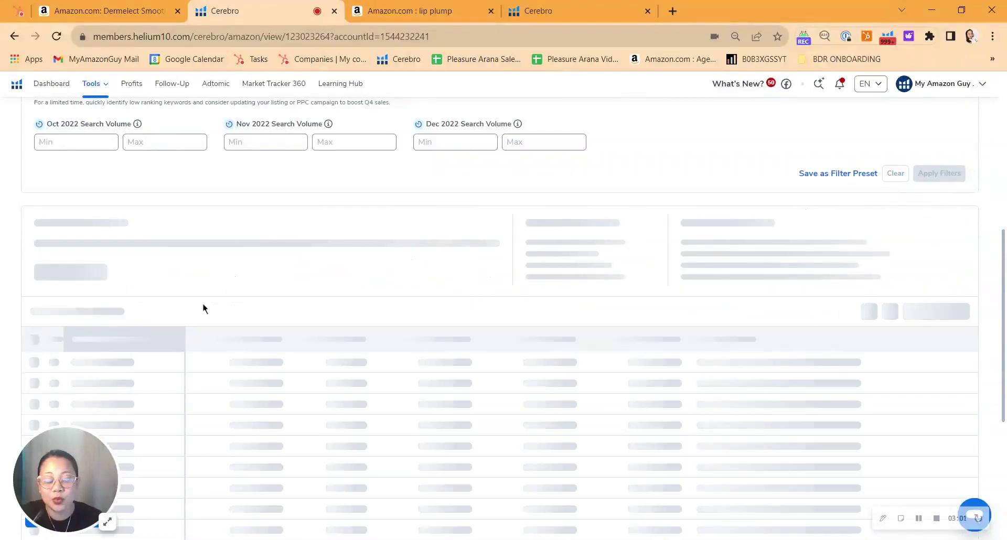
scroll(126, 298, "down", 4)
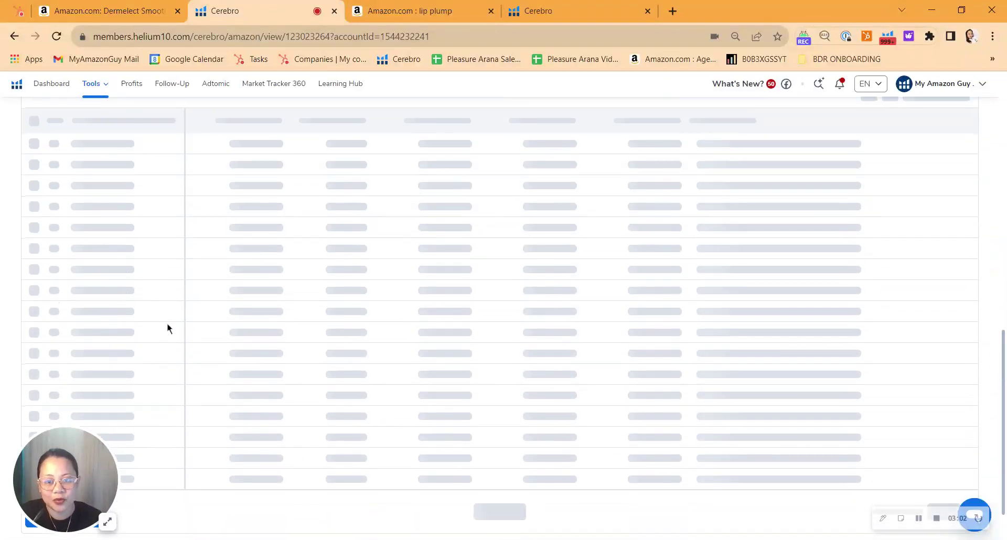
left_click(527, 10)
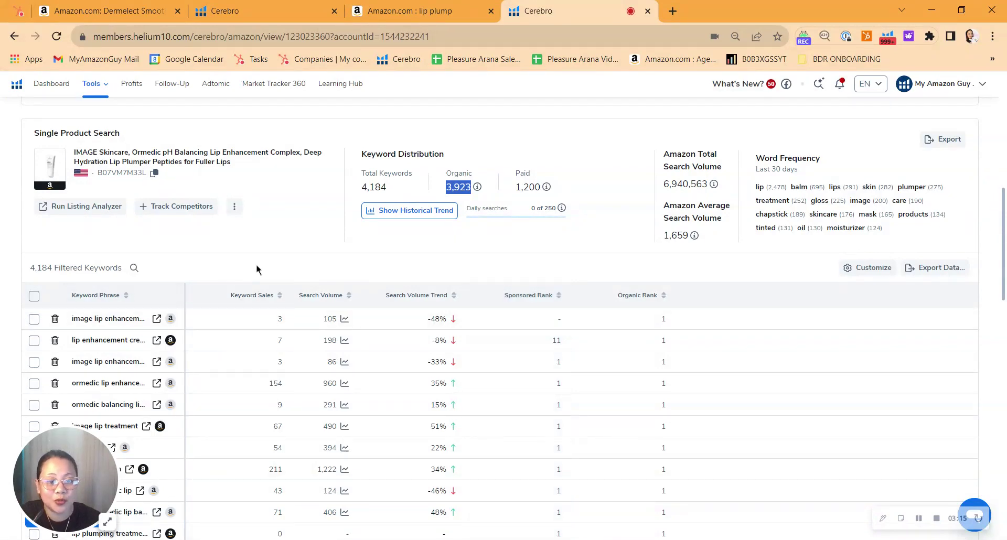
key("ctrl+3")
- Filter the Dermelect keywords to organic ranks from 20 to 50
scroll(651, 341, "up", 15)
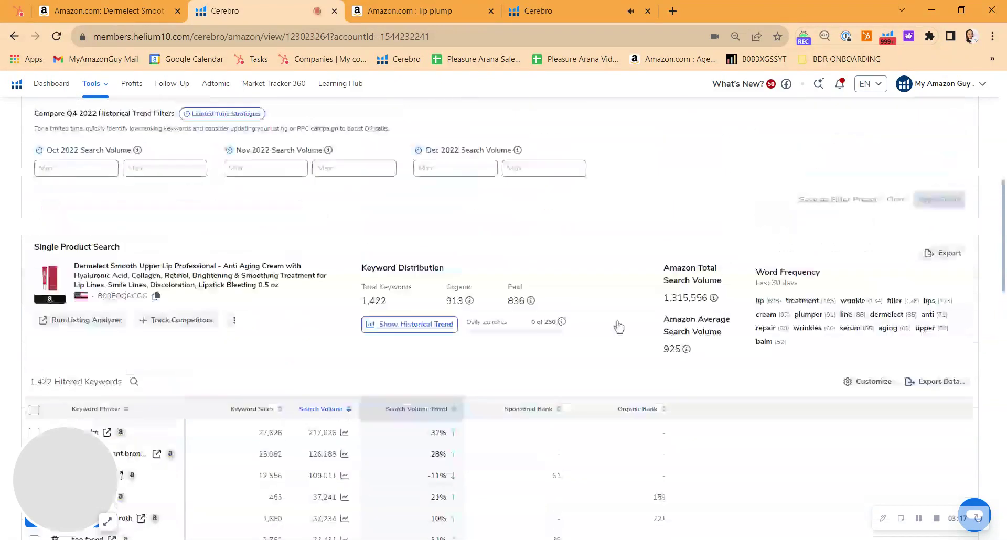
left_click(643, 291)
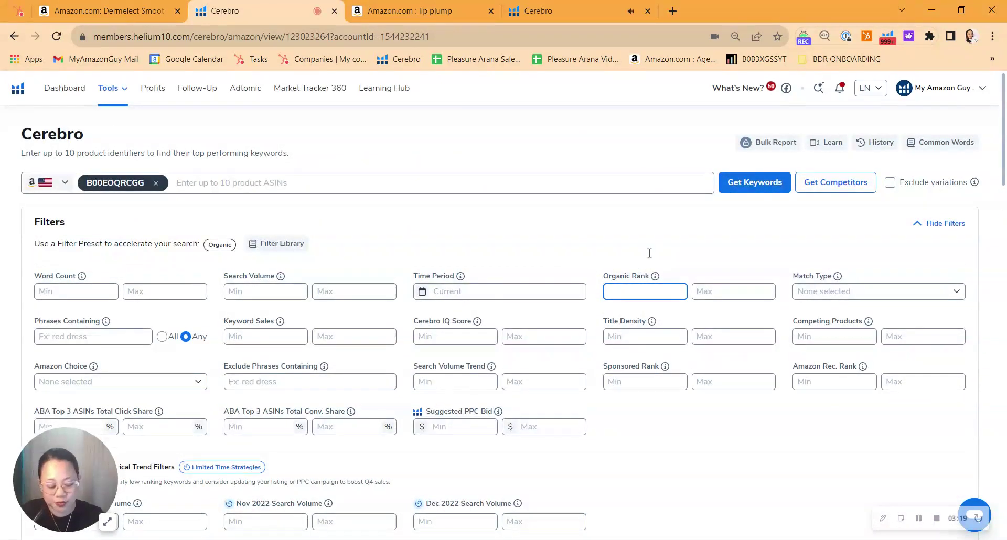
type("20")
key("Tab")
type("50")
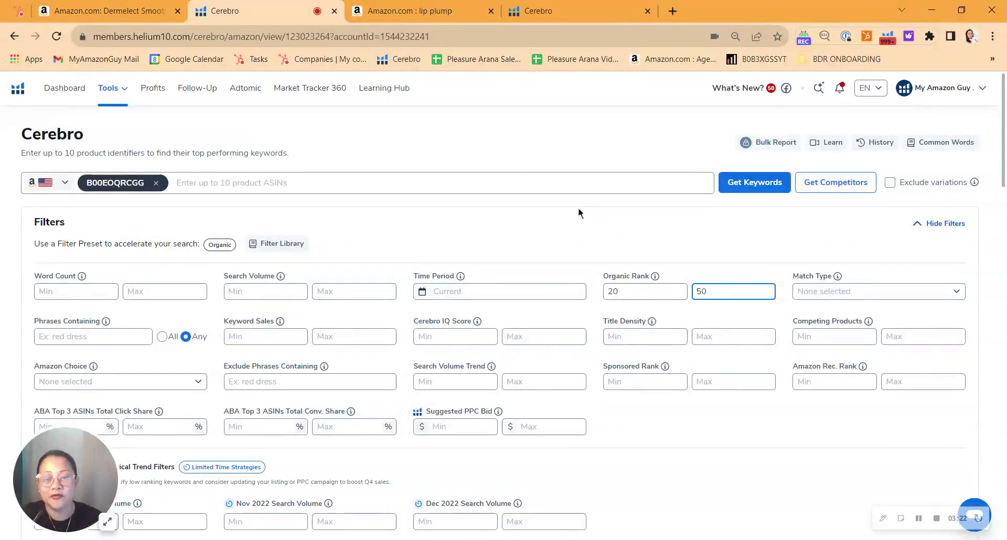
- Check how many Dermelect keywords match the organic rank filter and read through the highest-volume ones
scroll(576, 208, "down", 4)
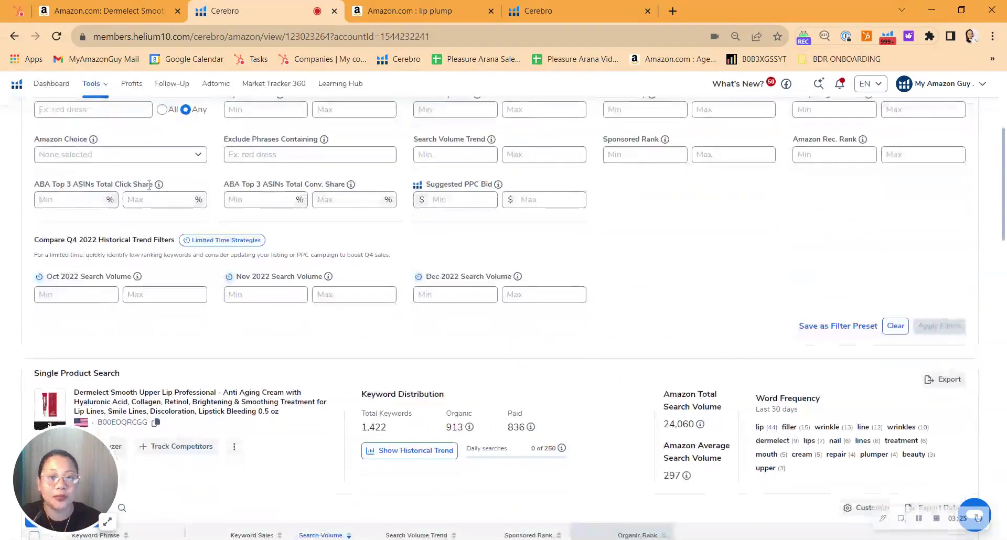
scroll(158, 210, "down", 4)
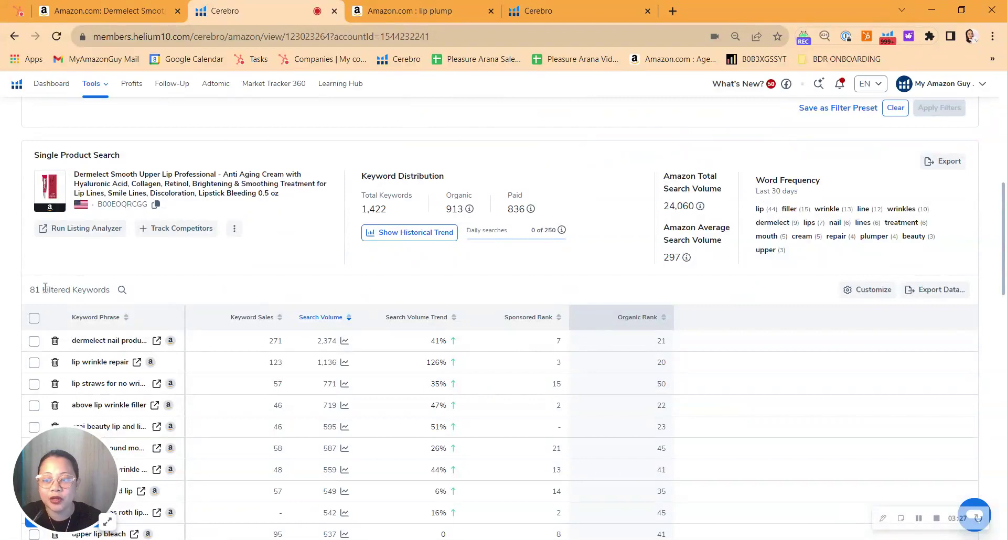
left_click_drag(45, 288, 31, 283)
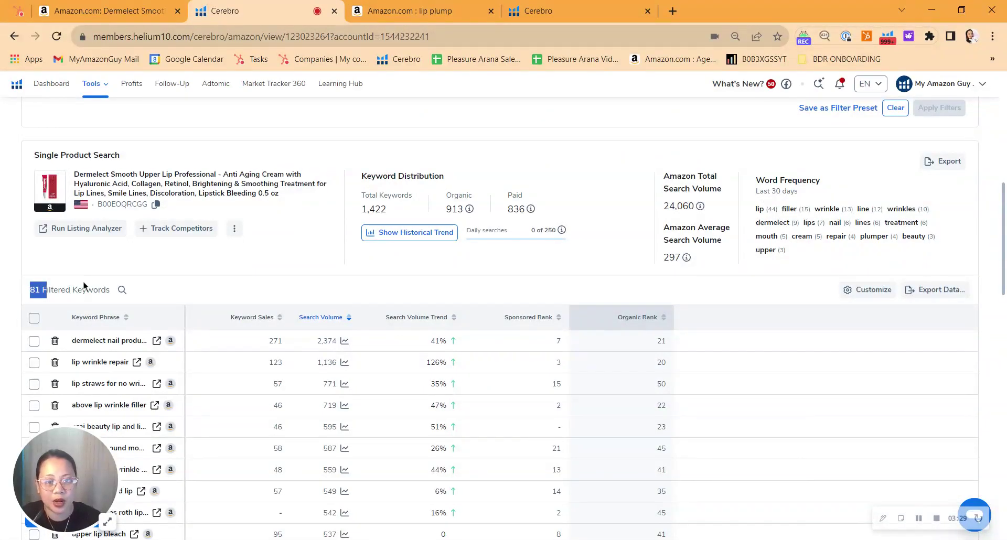
scroll(153, 372, "down", 2)
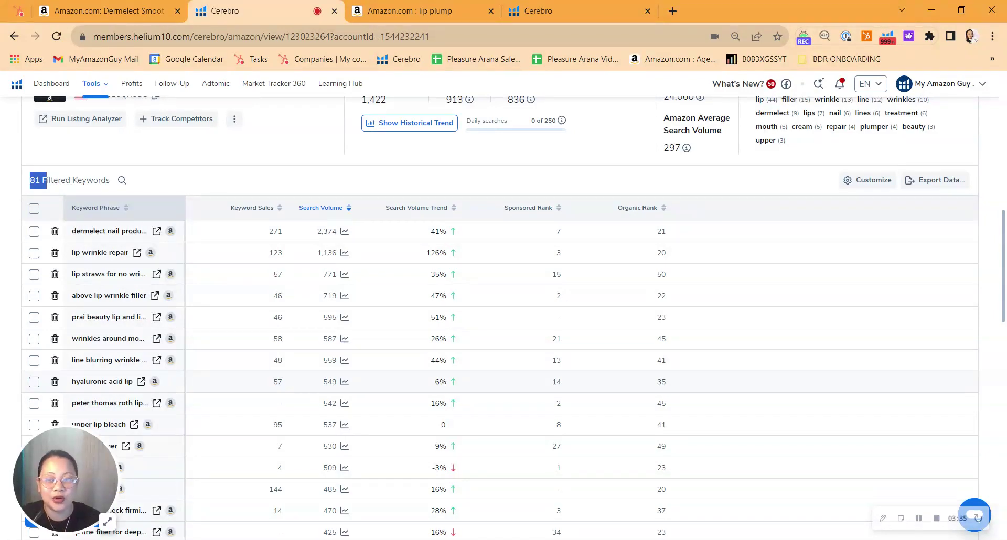
scroll(319, 373, "down", 4)
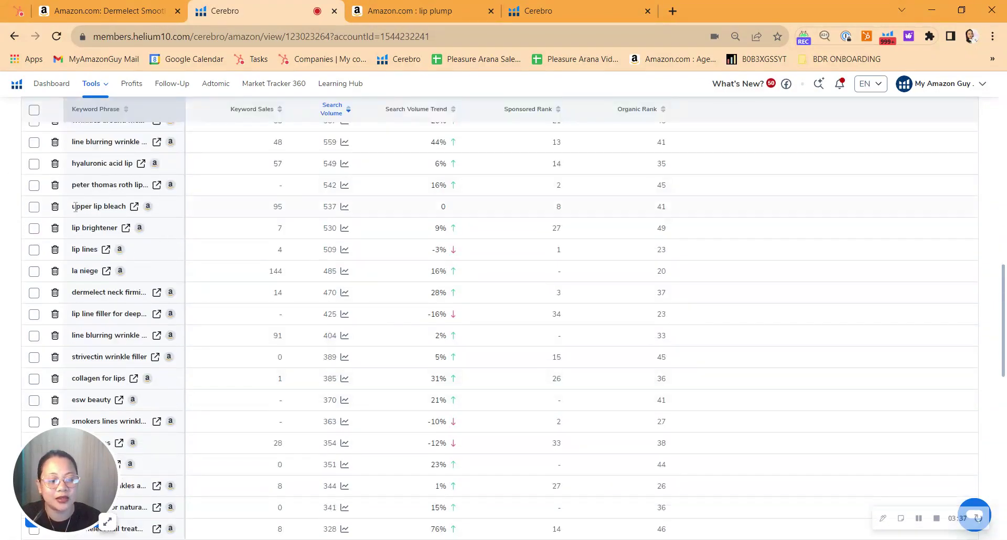
- Preview the product images in the Dermelect upper lip cream's Amazon listing, including the before-and-after photo
left_click(136, 7)
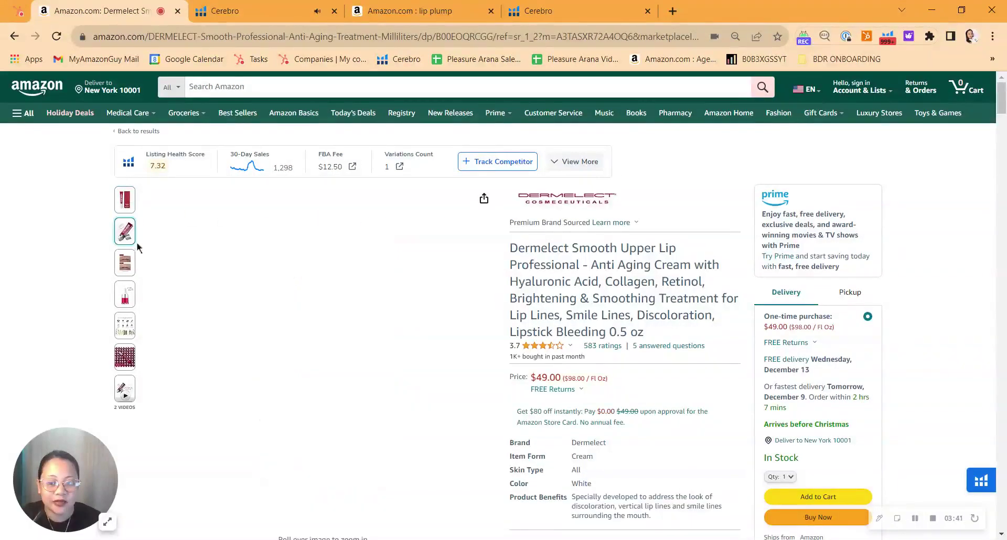
mouse_move(121, 309)
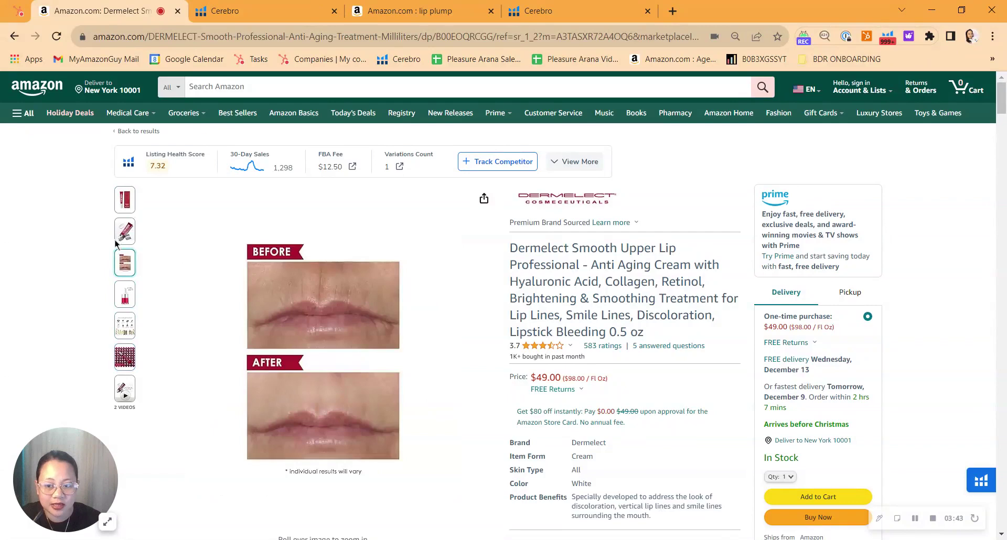
mouse_move(127, 237)
mouse_move(133, 268)
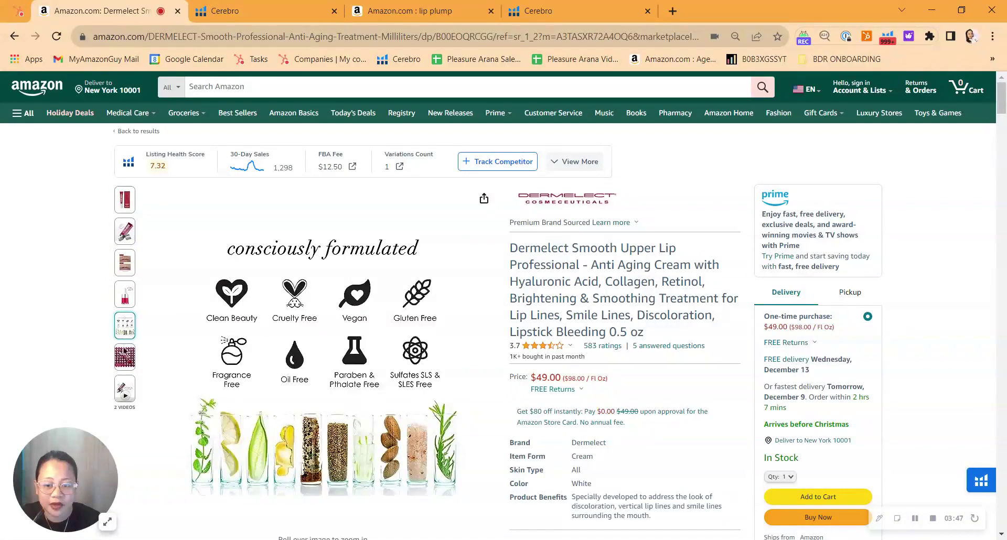
mouse_move(125, 358)
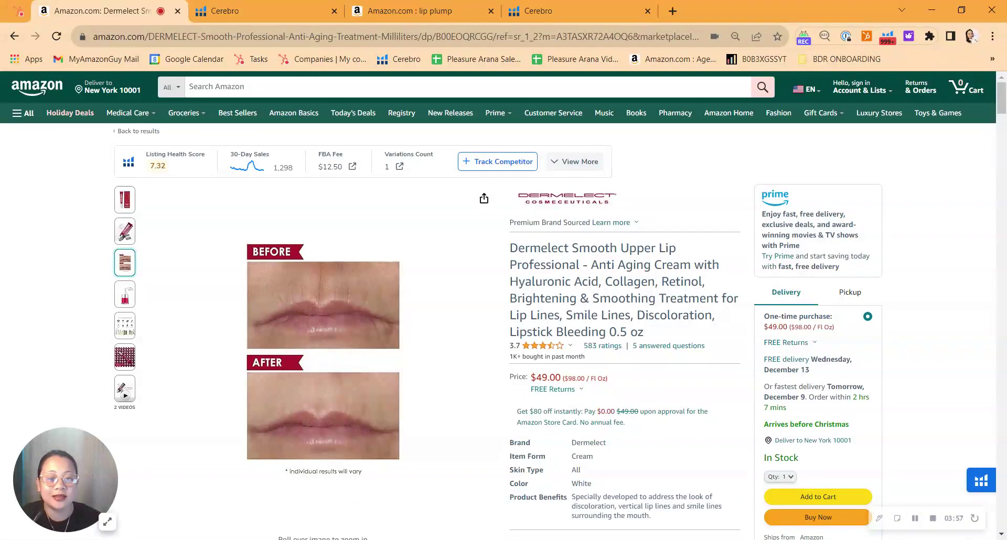
mouse_move(125, 388)
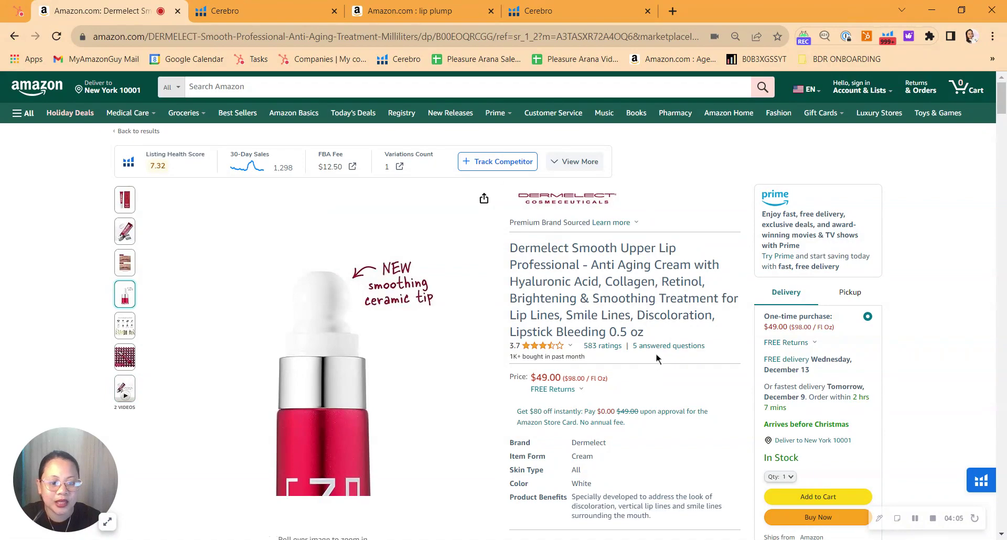
- Review the Dermelect listing's product title and the product details below it
left_click_drag(654, 339, 513, 240)
scroll(577, 272, "down", 10)
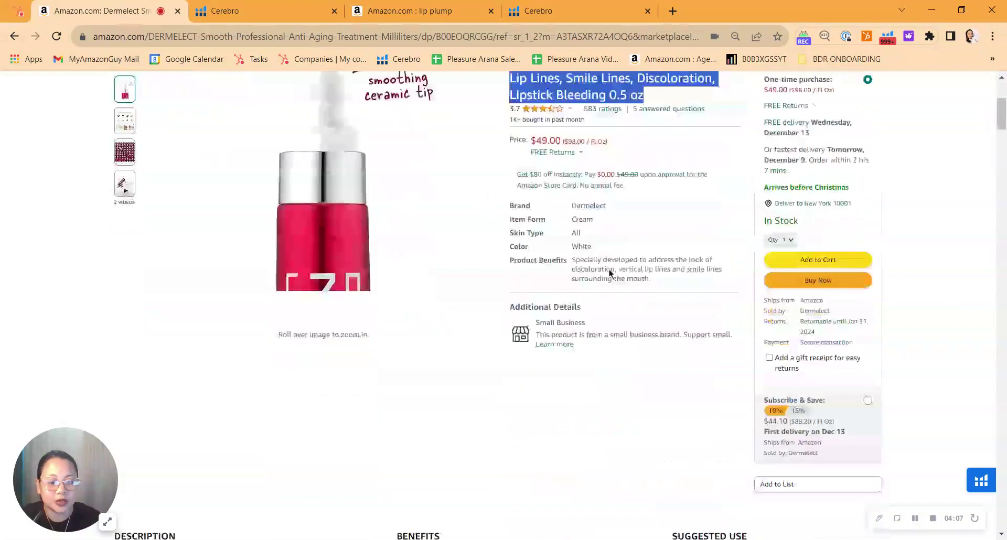
scroll(627, 285, "up", 8)
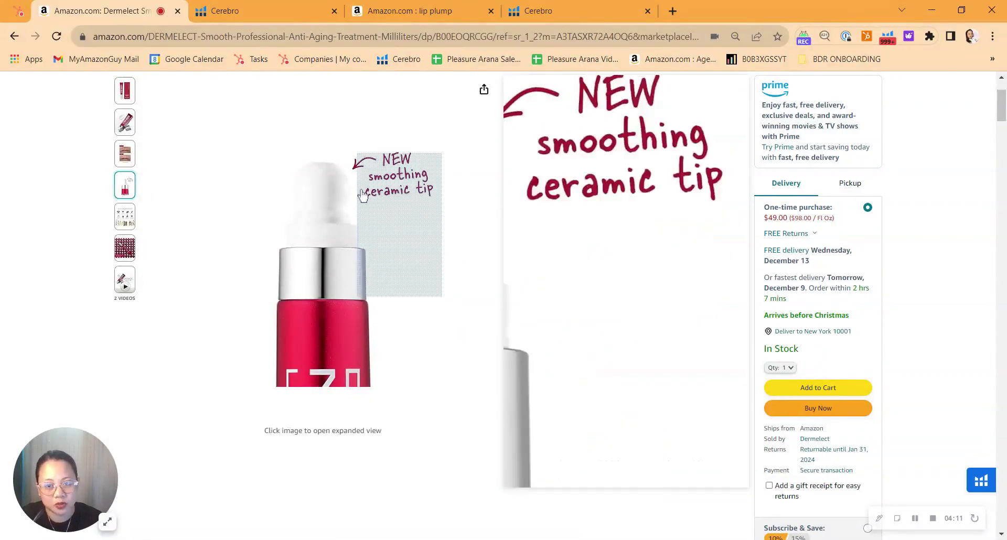
- Show the listing health score breakdown for the Dermelect product and check its bullet point requirement
mouse_move(125, 90)
scroll(173, 143, "up", 2)
left_click(157, 163)
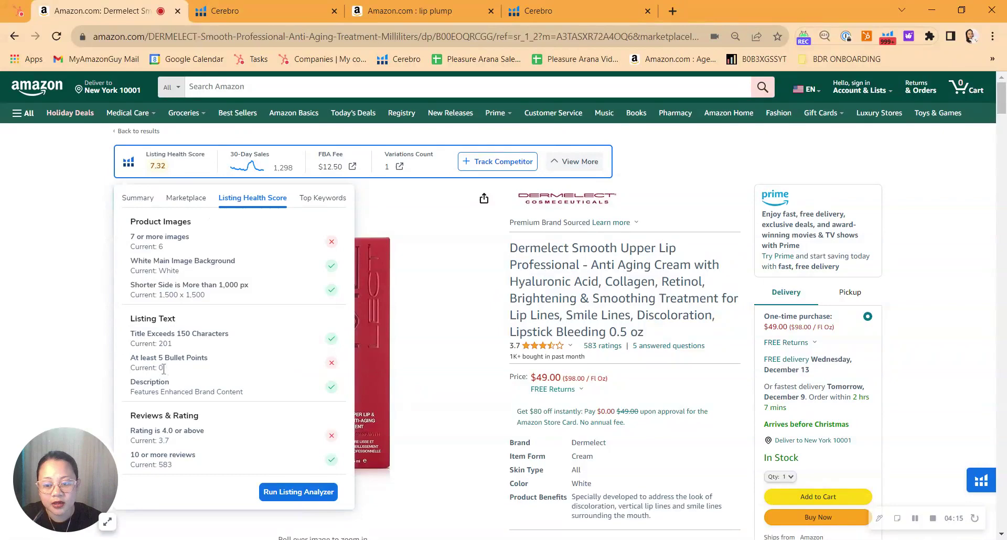
left_click_drag(163, 370, 169, 382)
double_click(161, 358)
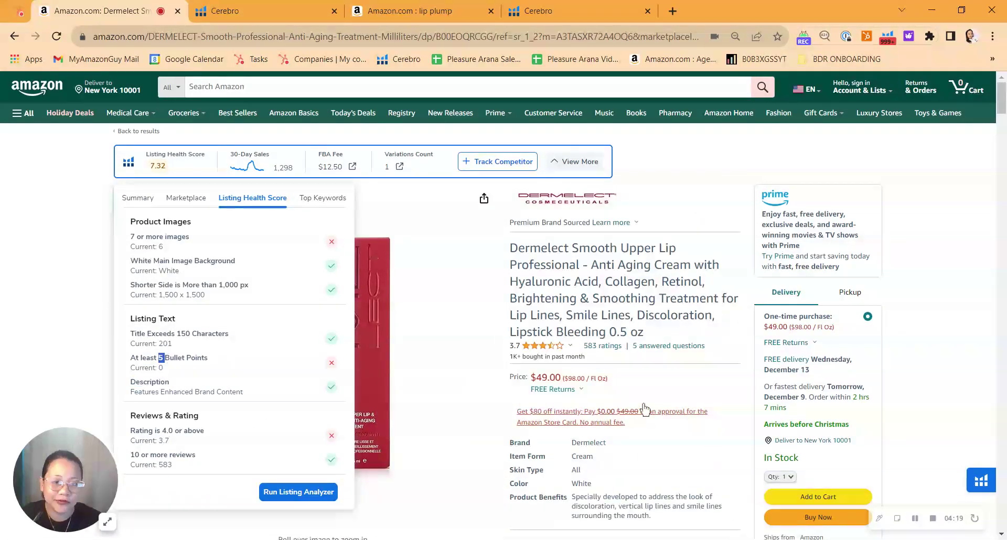
- Highlight the Dermelect product title and open two bookmarked pages in new tabs, one of them the Amazon "Age of" page
scroll(647, 404, "down", 2)
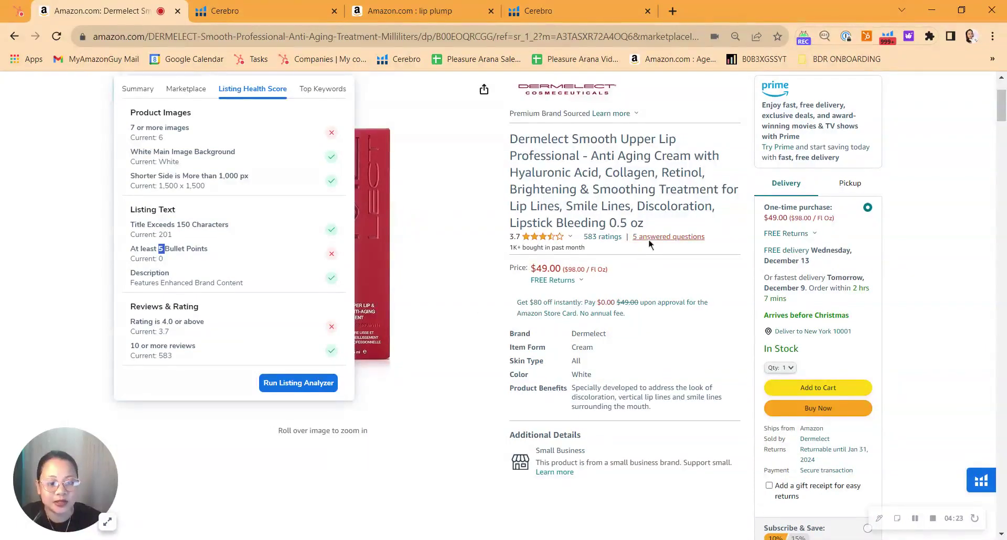
left_click_drag(648, 234, 505, 112)
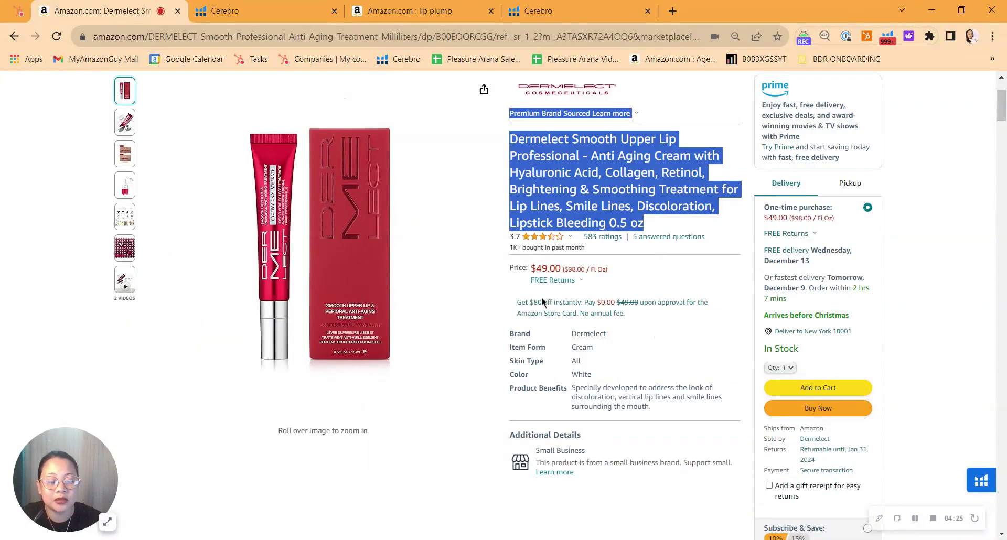
middle_click(663, 62)
middle_click(752, 63)
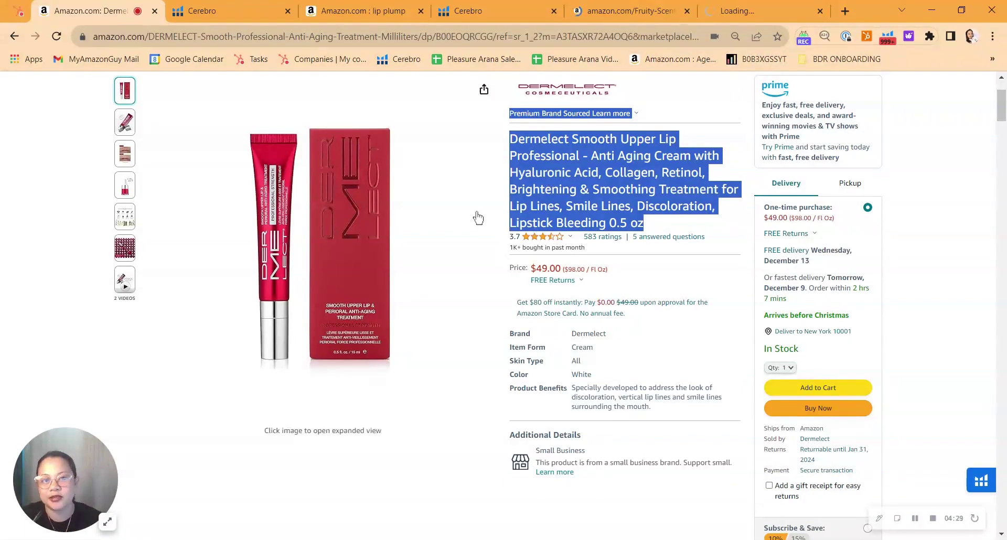
- Examine the rest of the Dermelect listing, from the brand story and product description images to the questions and product details
scroll(476, 218, "down", 15)
scroll(529, 242, "down", 12)
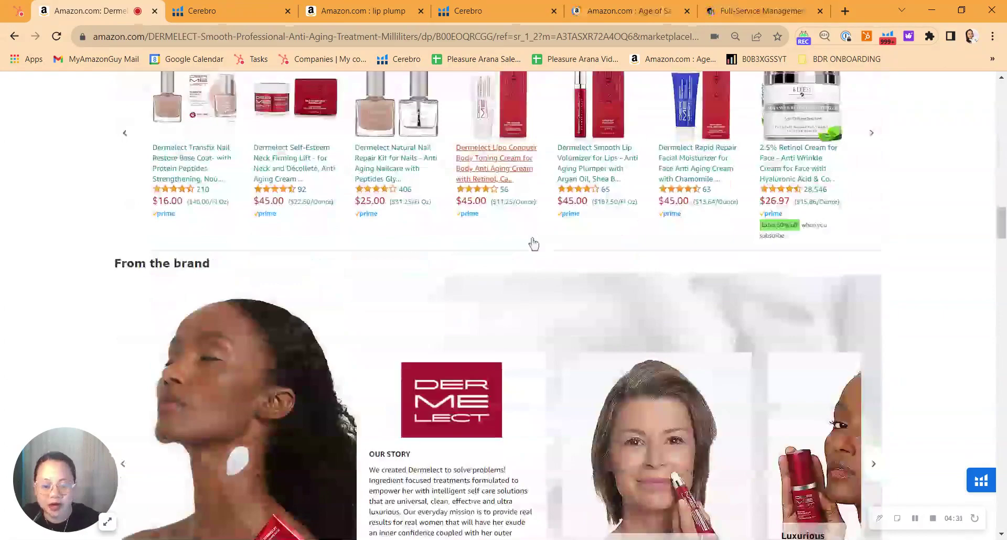
scroll(538, 215, "down", 14)
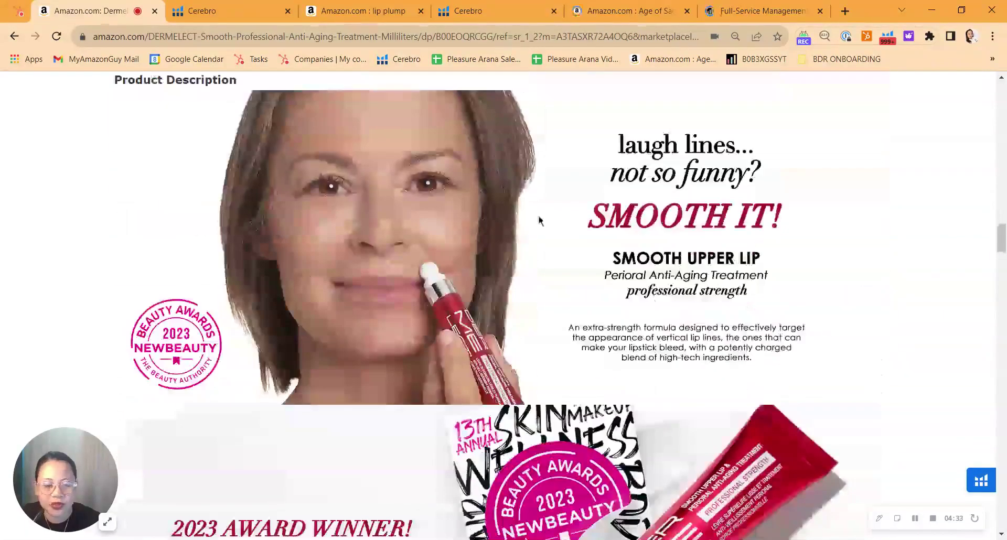
scroll(454, 239, "down", 15)
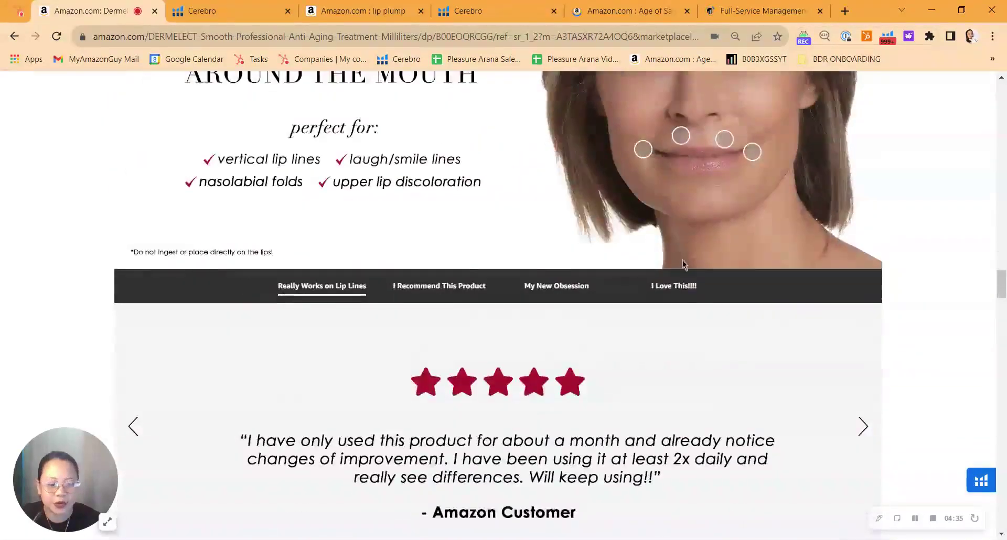
scroll(737, 279, "down", 7)
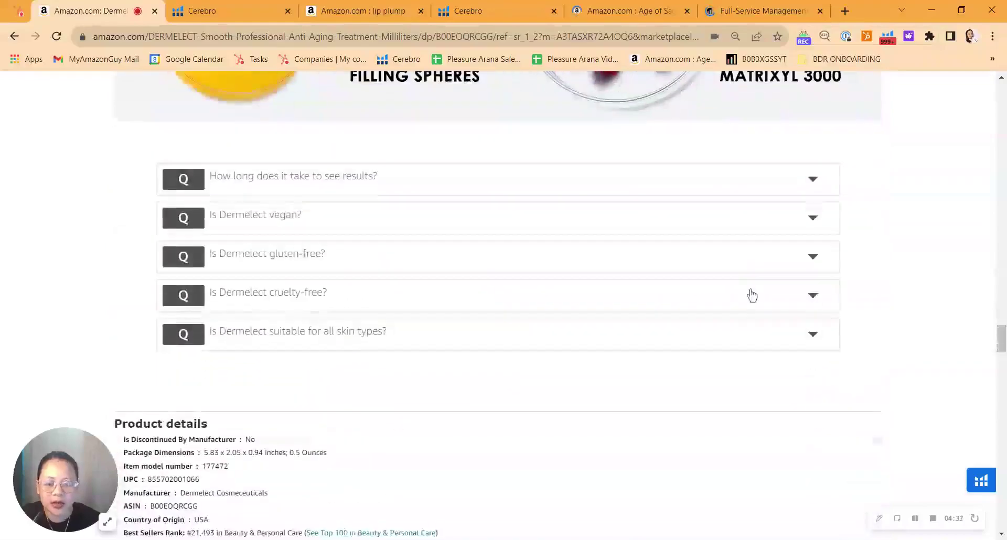
scroll(749, 289, "up", 20)
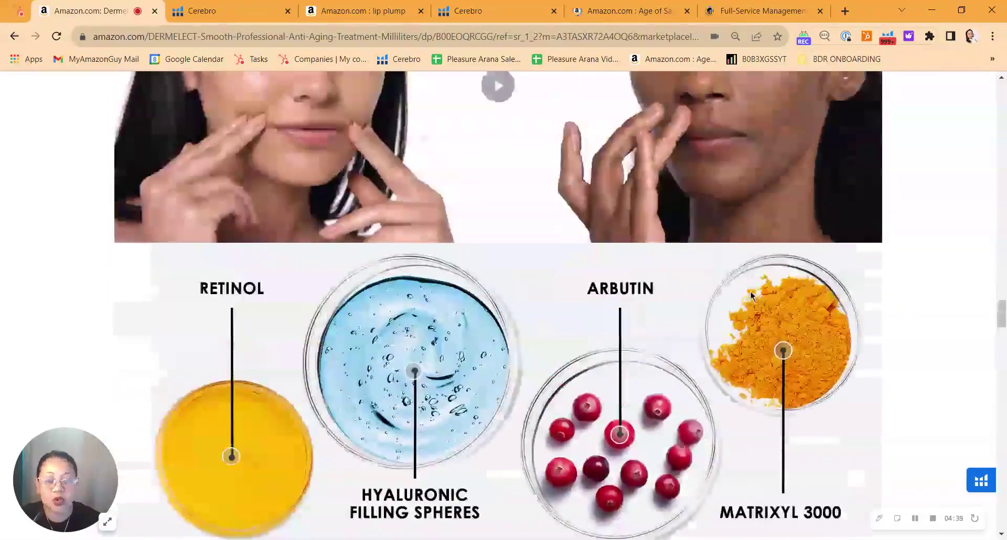
- Return to the Dermelect brand story and highlight most of the Our Story paragraph
scroll(753, 297, "up", 5)
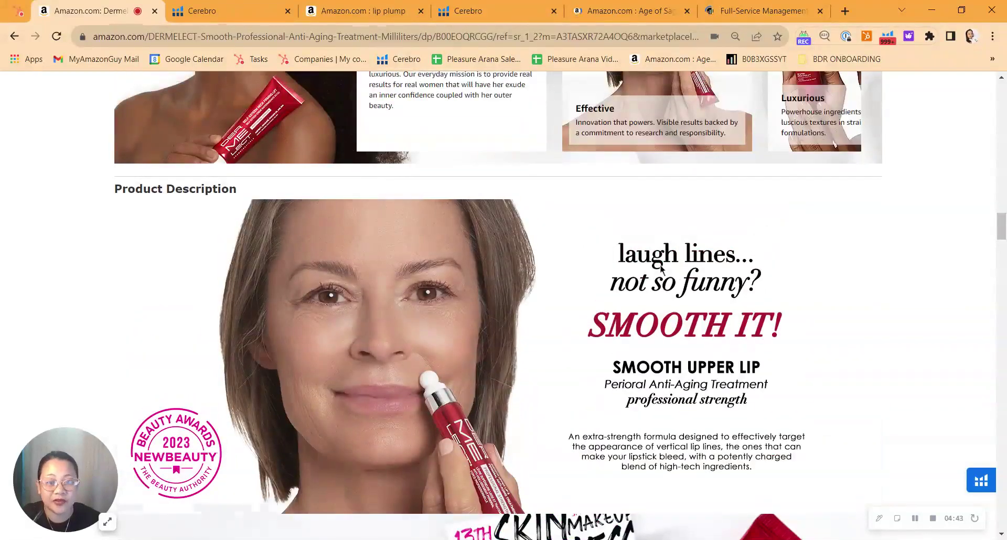
scroll(660, 266, "up", 2)
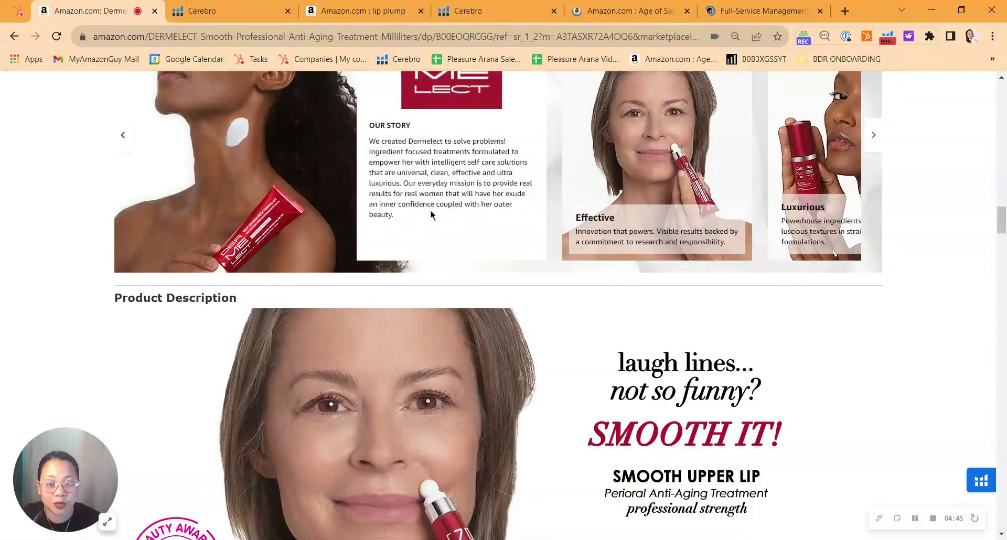
left_click_drag(431, 211, 391, 154)
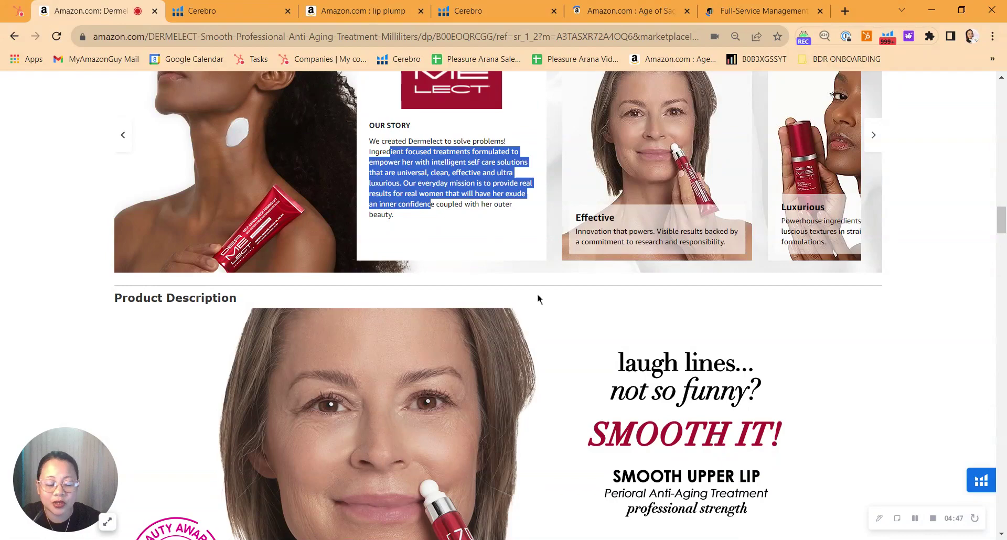
- Review the product description images, from the 2023 NewBeauty award banner to the signs of aging around the mouth section
scroll(698, 336, "down", 8)
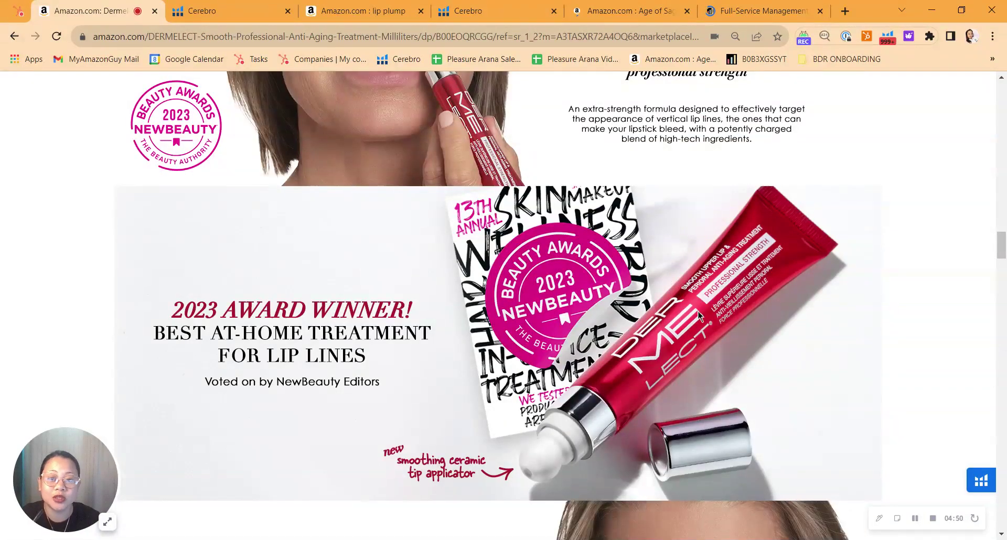
scroll(697, 312, "up", 2)
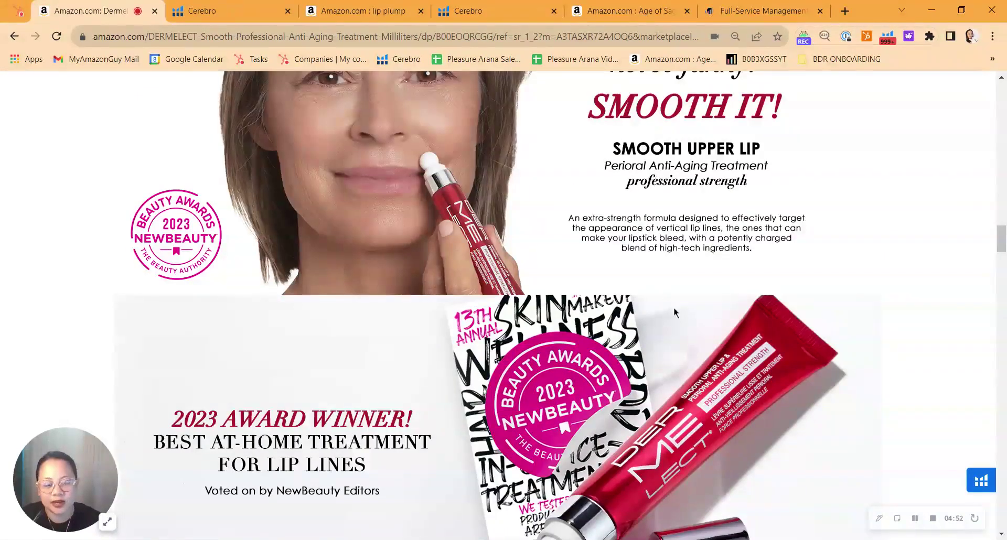
scroll(915, 519, "down", 9)
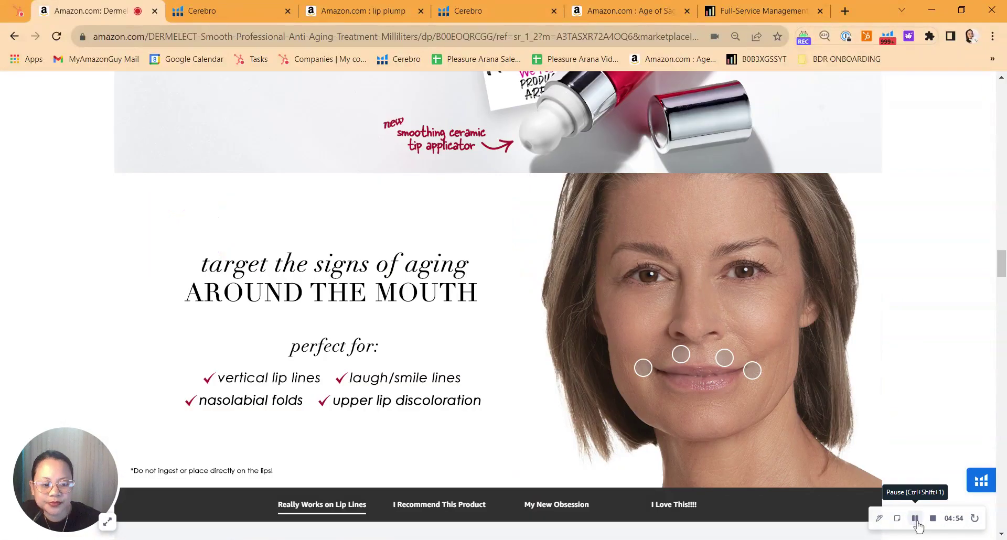
scroll(778, 403, "up", 4)
scroll(775, 400, "up", 1)
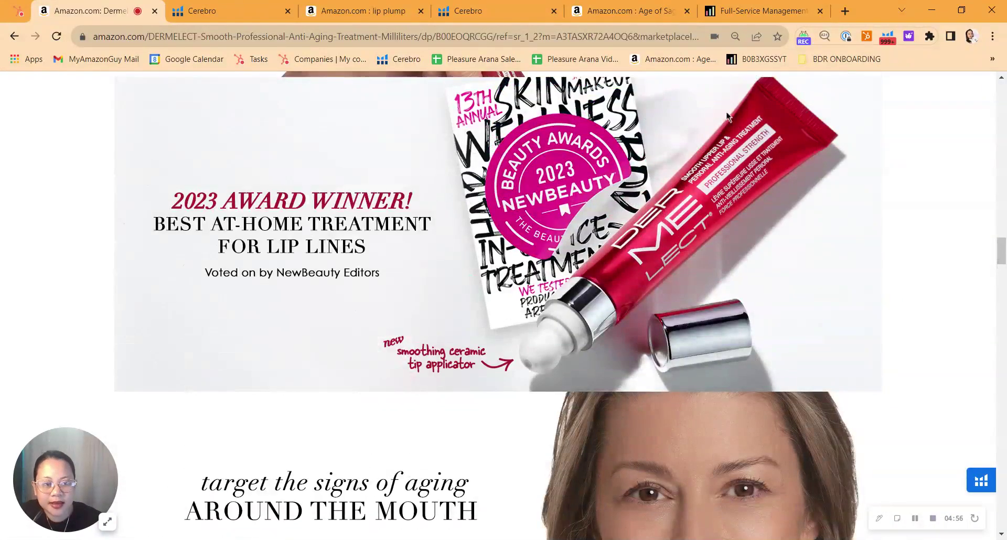
left_click(803, 36)
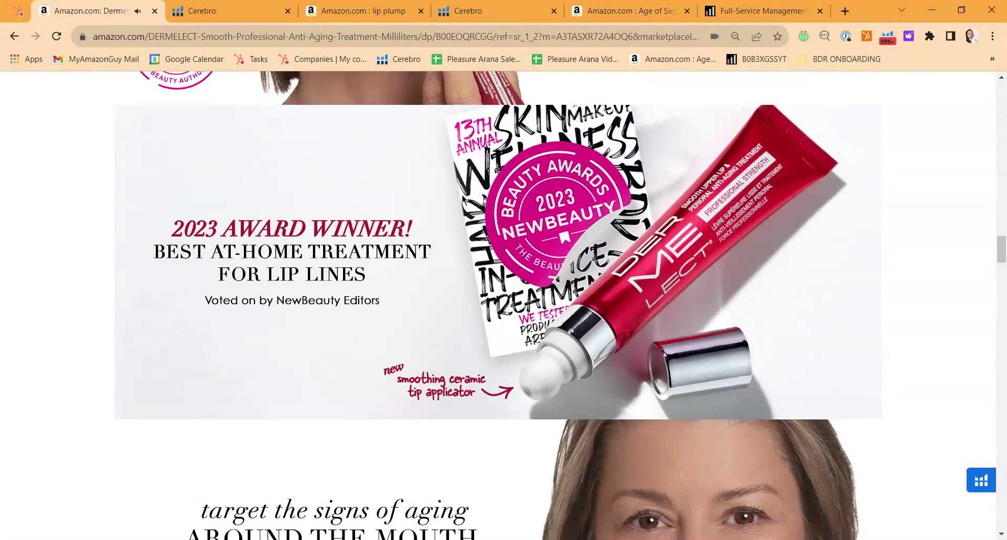